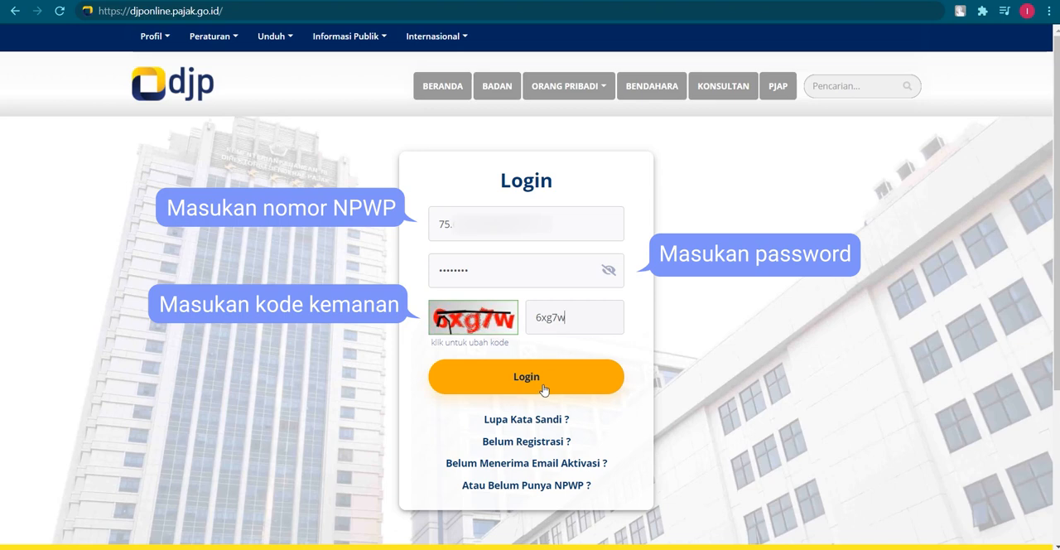
Log in to the DJP account with the completed login form and start creating a new SPT in e-Filing
click(544, 389)
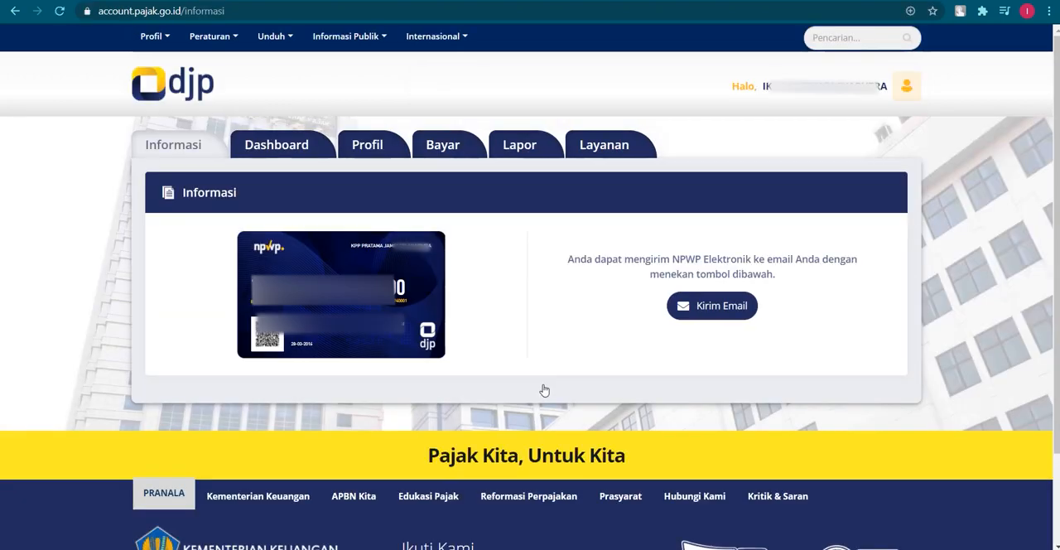
click(523, 147)
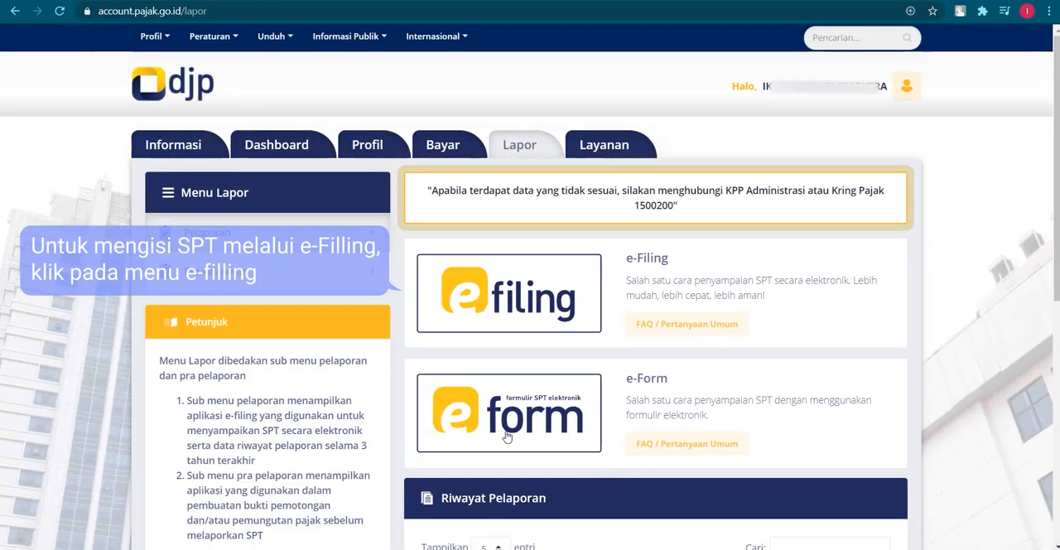
click(517, 305)
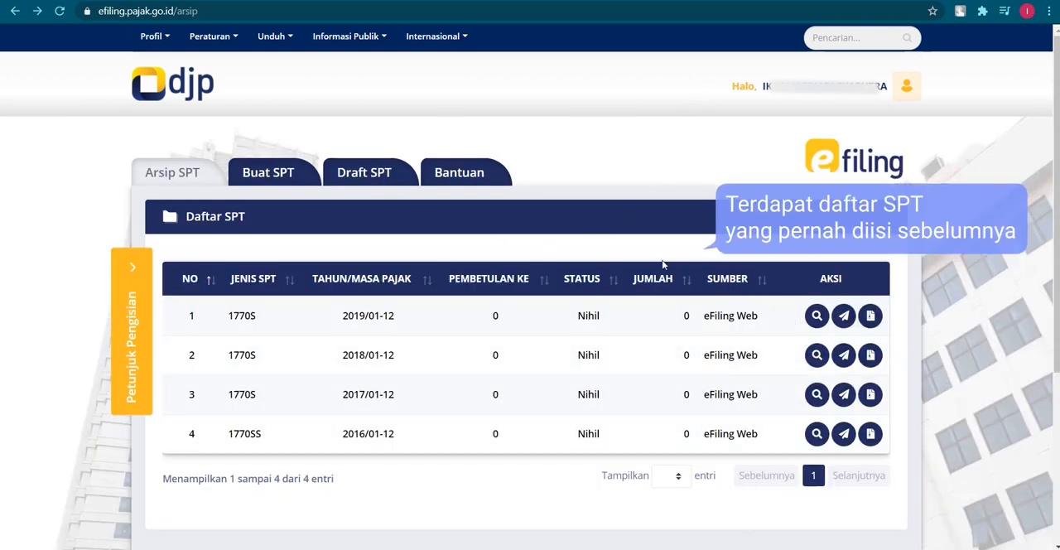
click(286, 175)
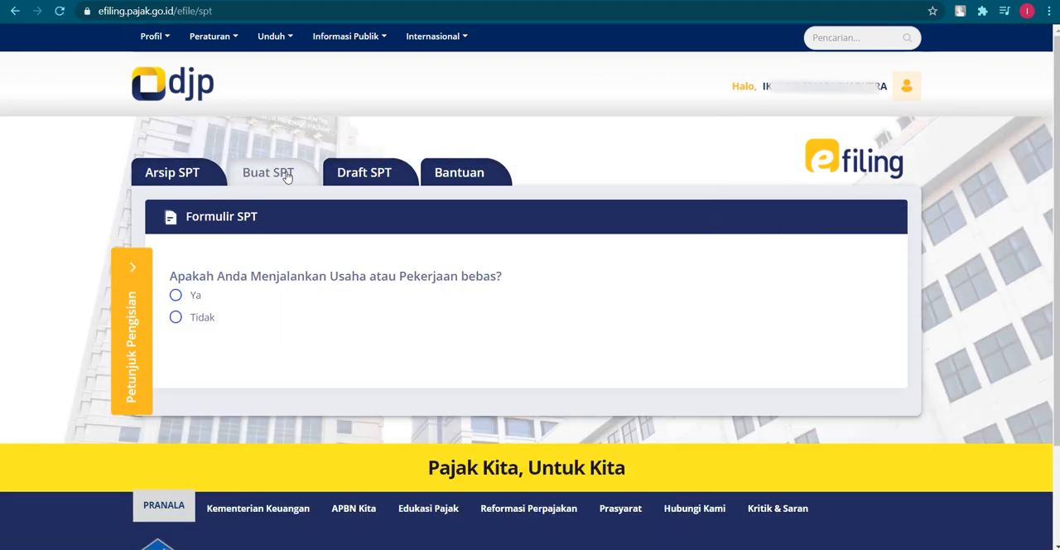
Answer "Tidak" to the business, separate tax obligation and under-60-million income questions, and open SPT 1770 S with the "Dengan panduan" option
click(197, 318)
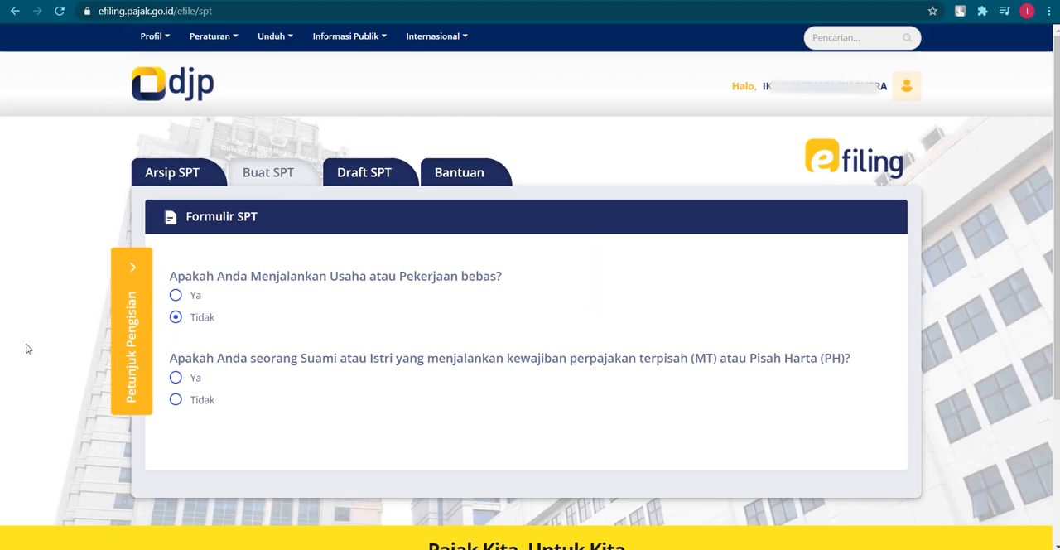
click(197, 401)
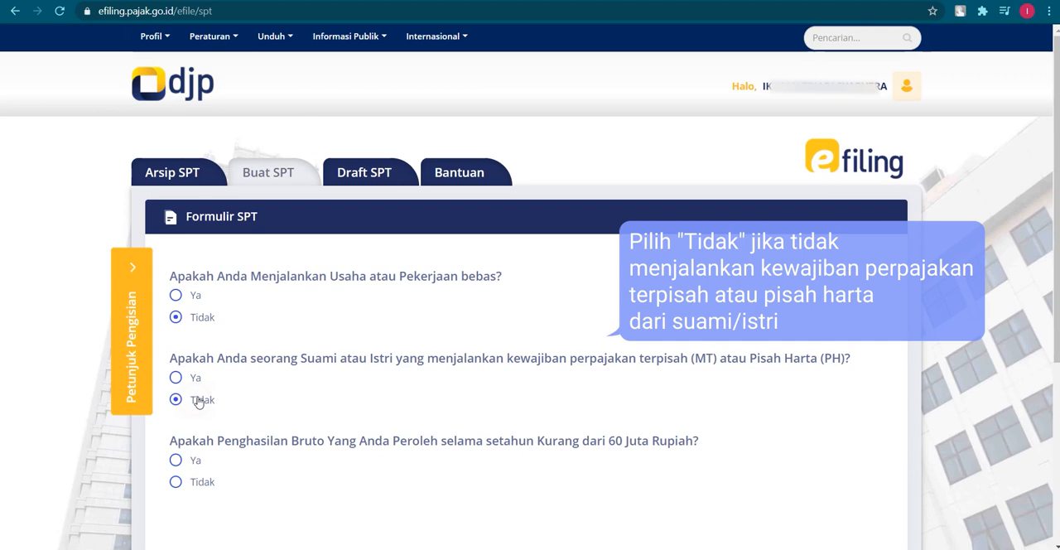
scroll(237, 334, down, 2)
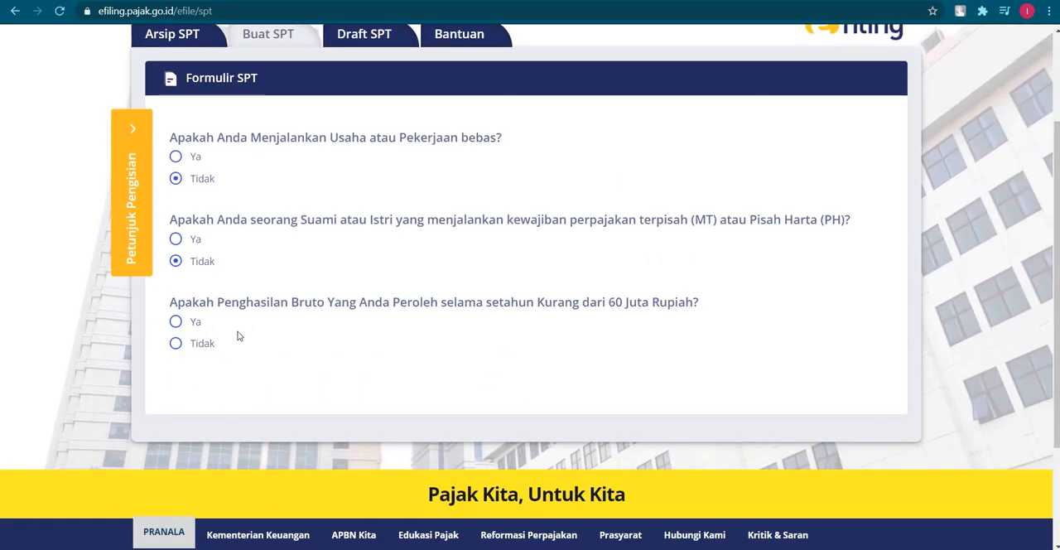
click(209, 344)
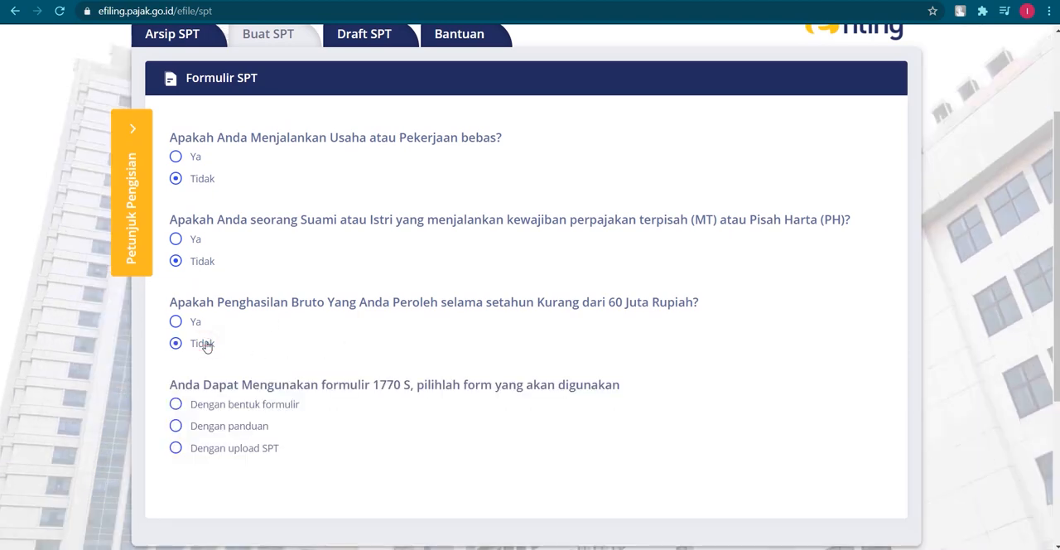
scroll(211, 348, down, 1)
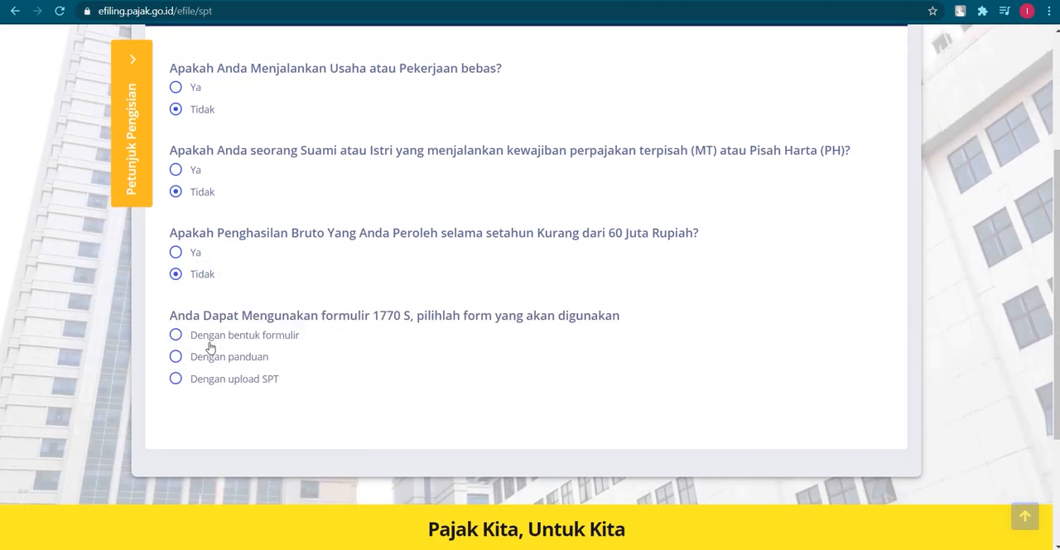
click(253, 356)
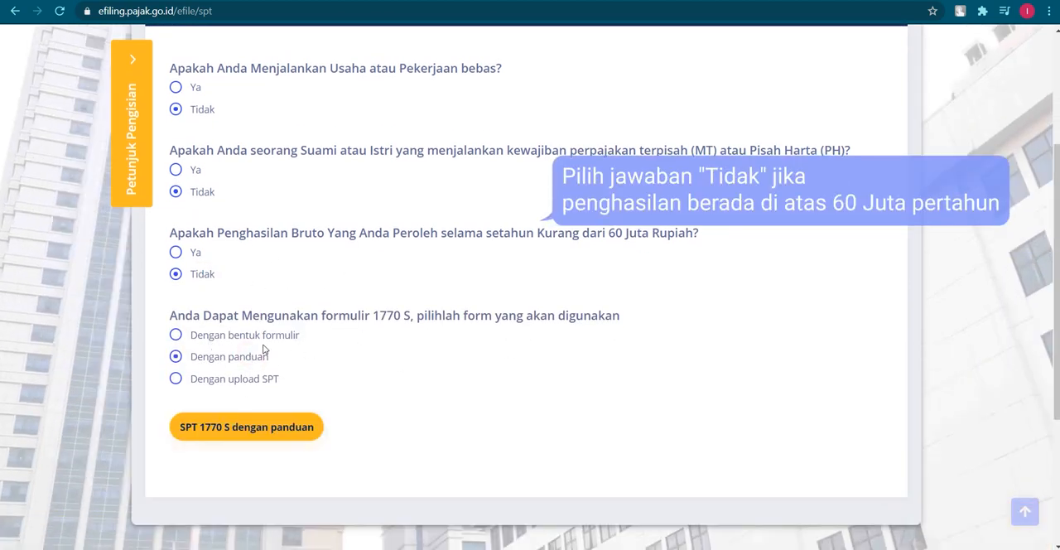
click(257, 429)
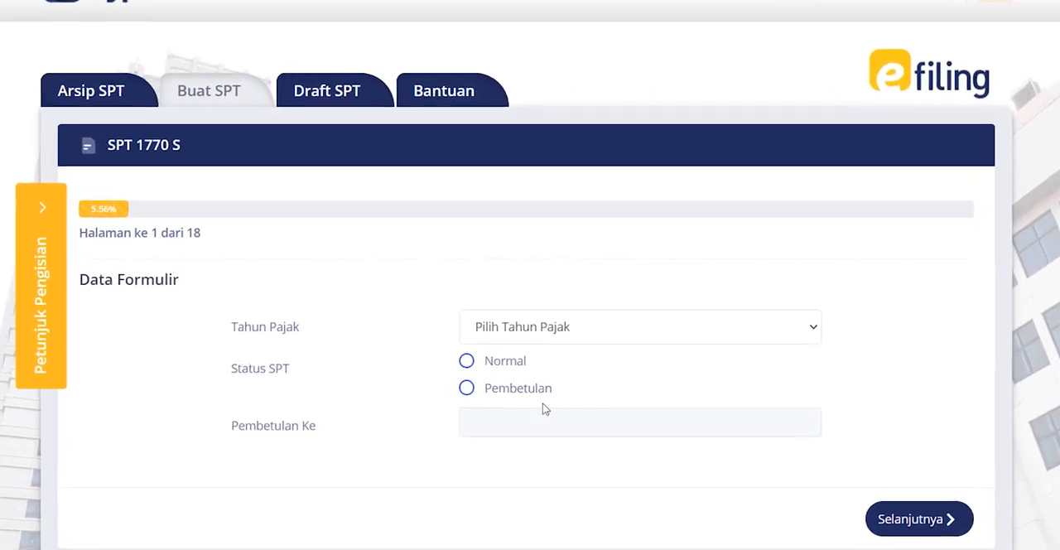
Set the form's tax year to 2020 and the SPT status to Normal, and continue to the withholding list
click(613, 319)
click(601, 362)
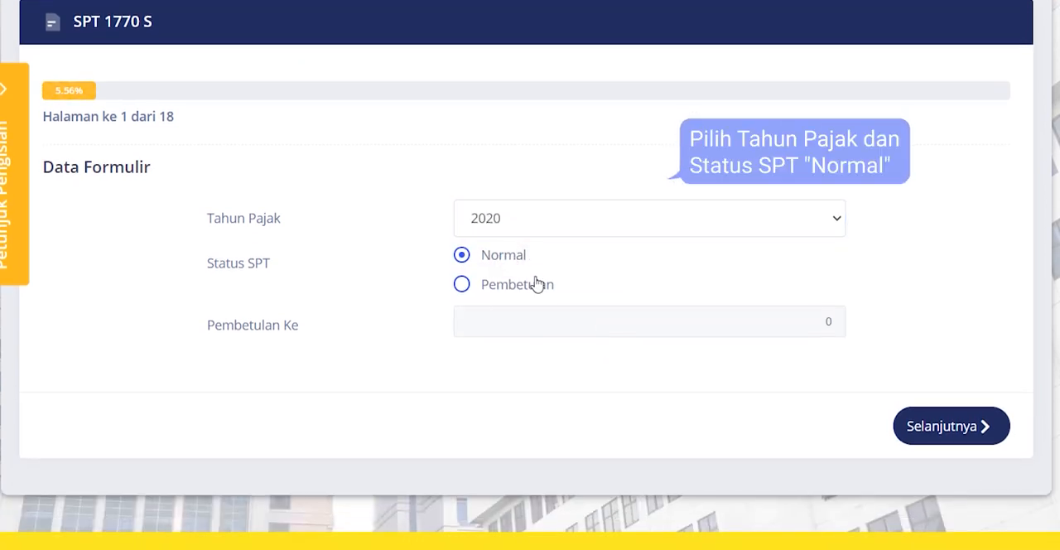
click(948, 428)
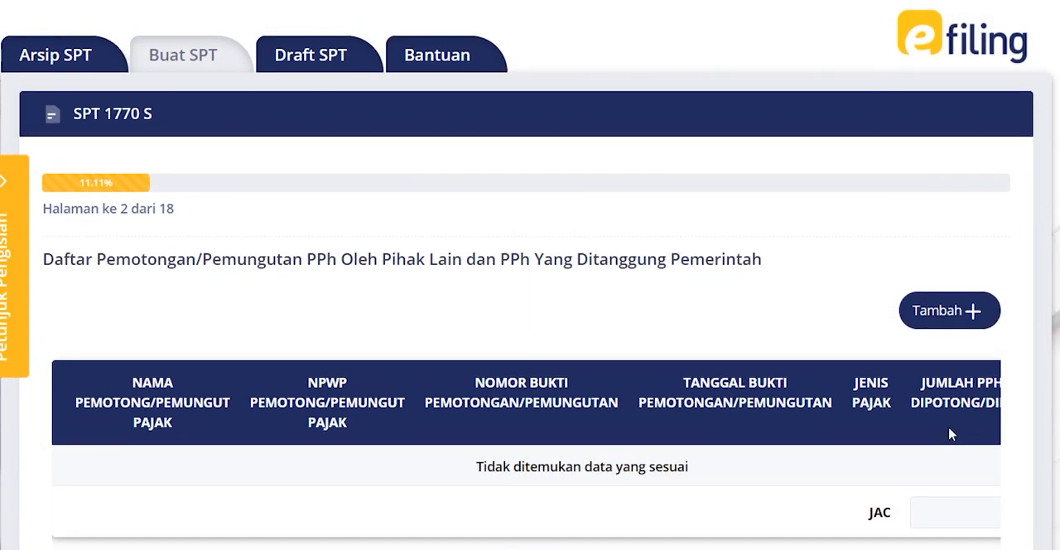
Add a new withholding slip with tax type Pasal 21, and enter the withholder's NPWP and the slip number
scroll(671, 353, down, 1)
click(915, 228)
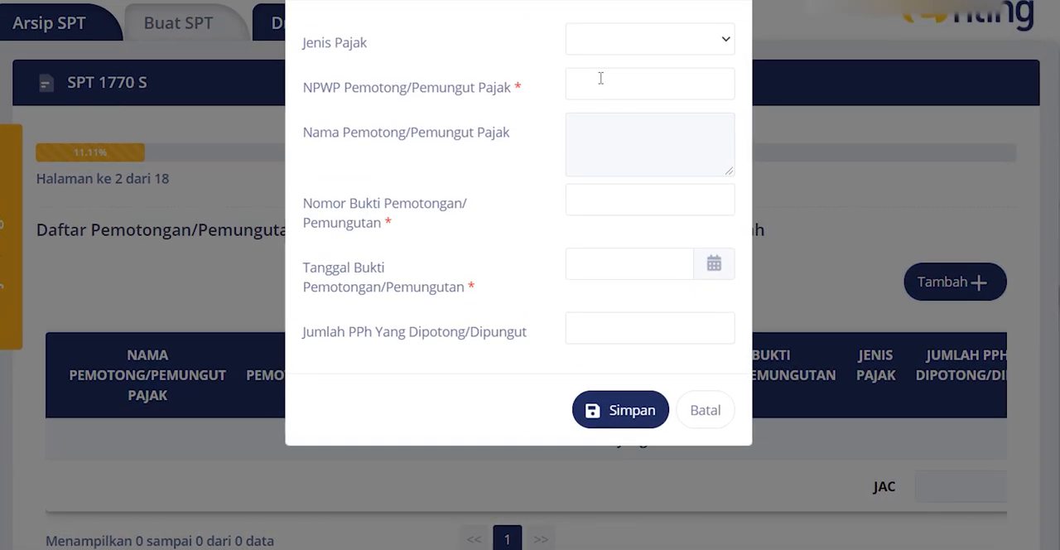
click(612, 114)
click(611, 140)
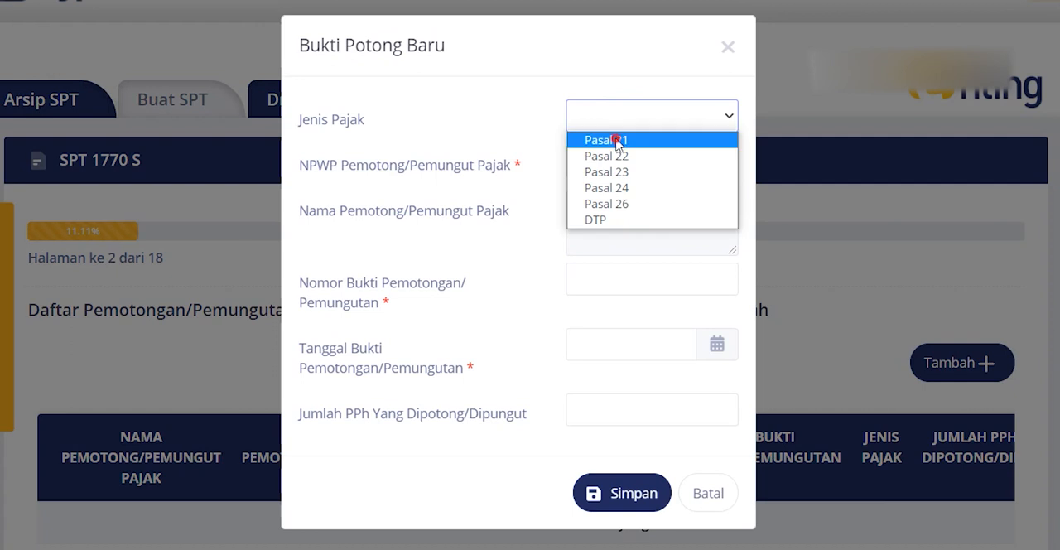
click(612, 162)
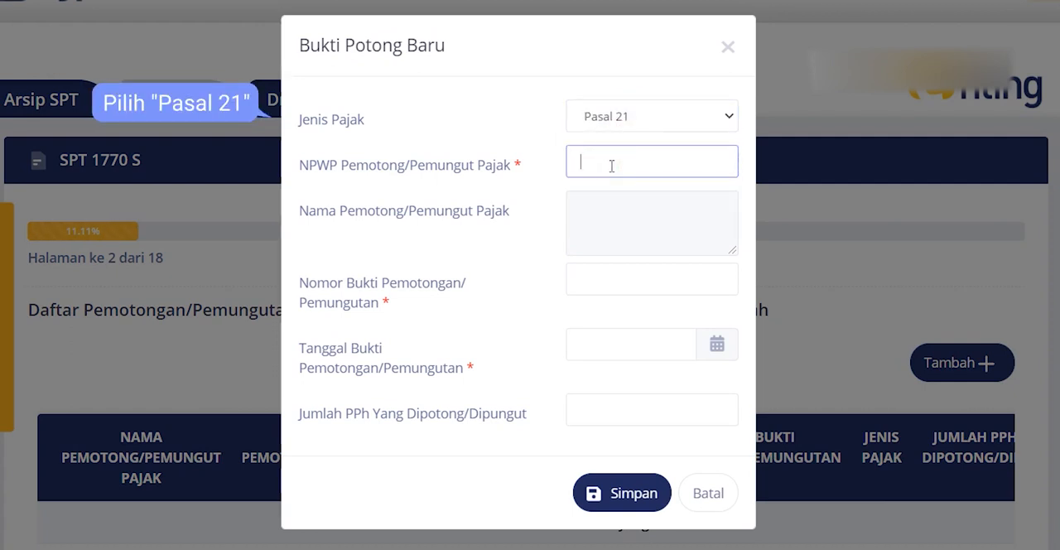
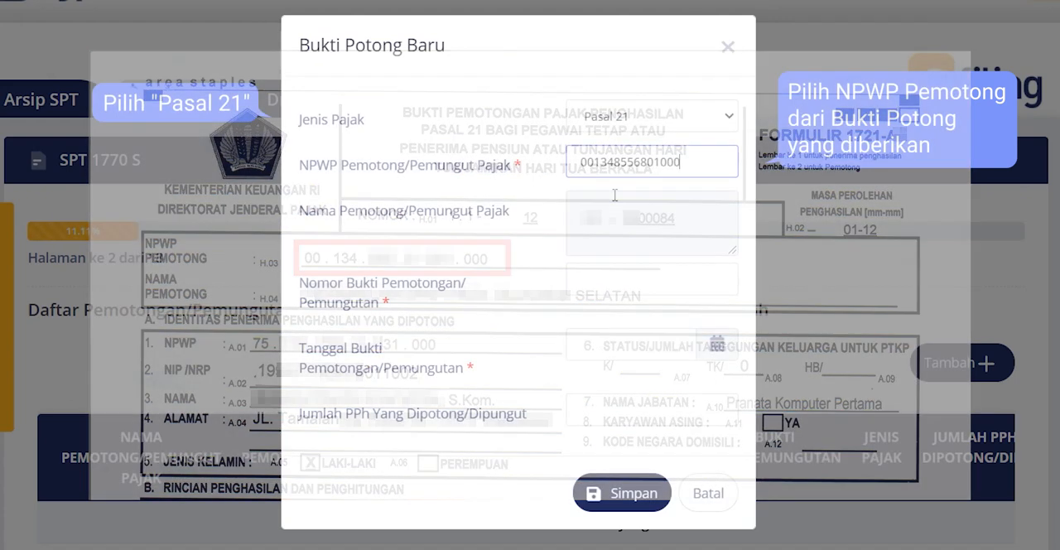
click(613, 197)
click(588, 271)
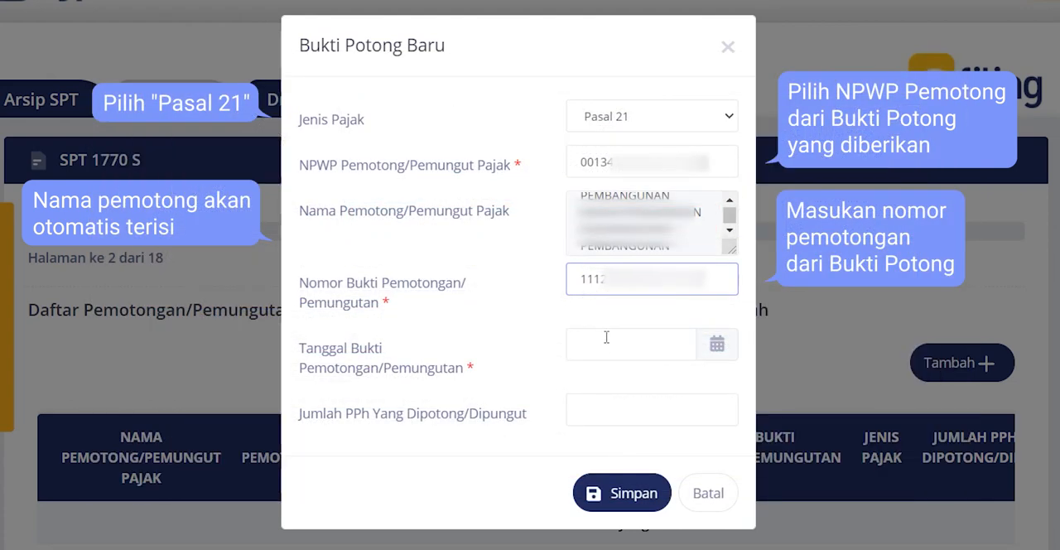
Set the withholding slip's date to 15-01-2021 and the withheld PPh amount to 1.985.850, and save the slip
click(606, 337)
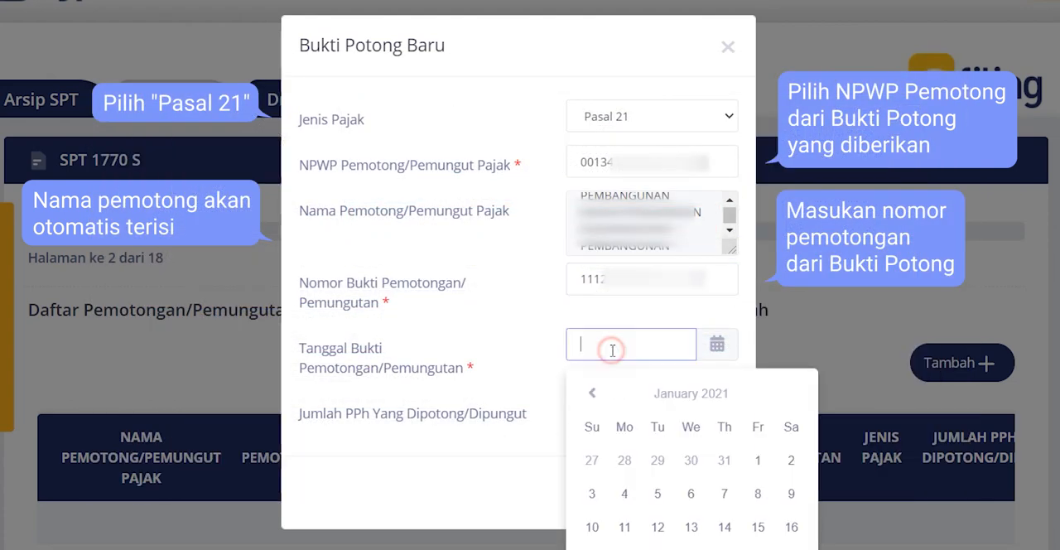
click(755, 528)
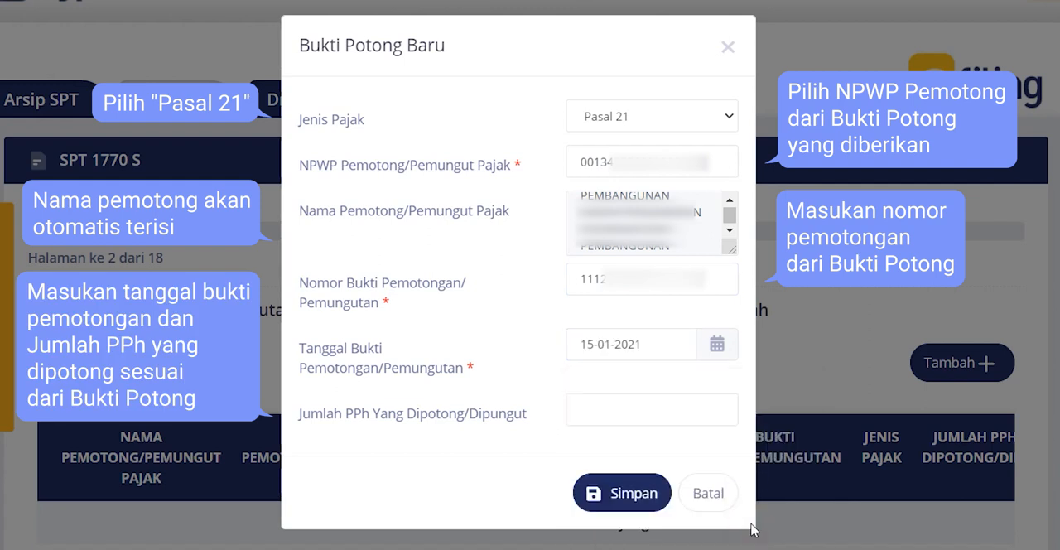
click(639, 410)
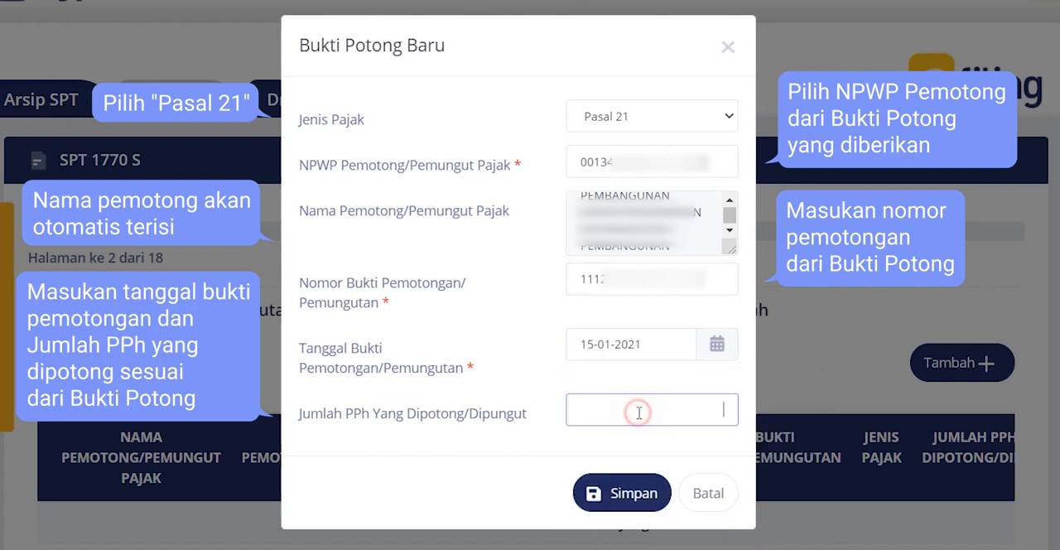
text(1.985.850)
click(659, 502)
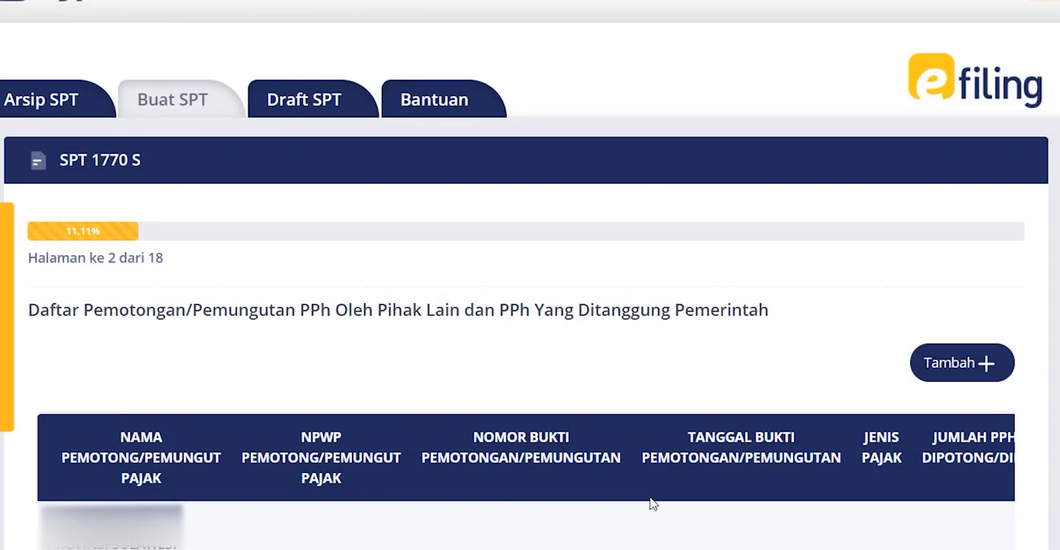
Continue to the employment income page, enter 93.716.649 as the domestic net income from employment, and proceed to page 4
scroll(651, 502, down, 3)
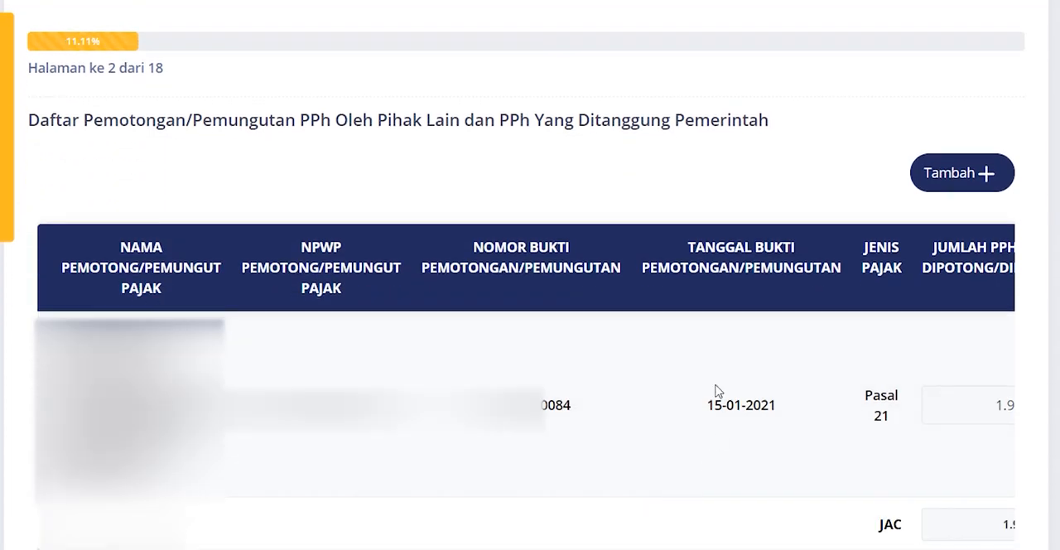
scroll(526, 389, right, 3)
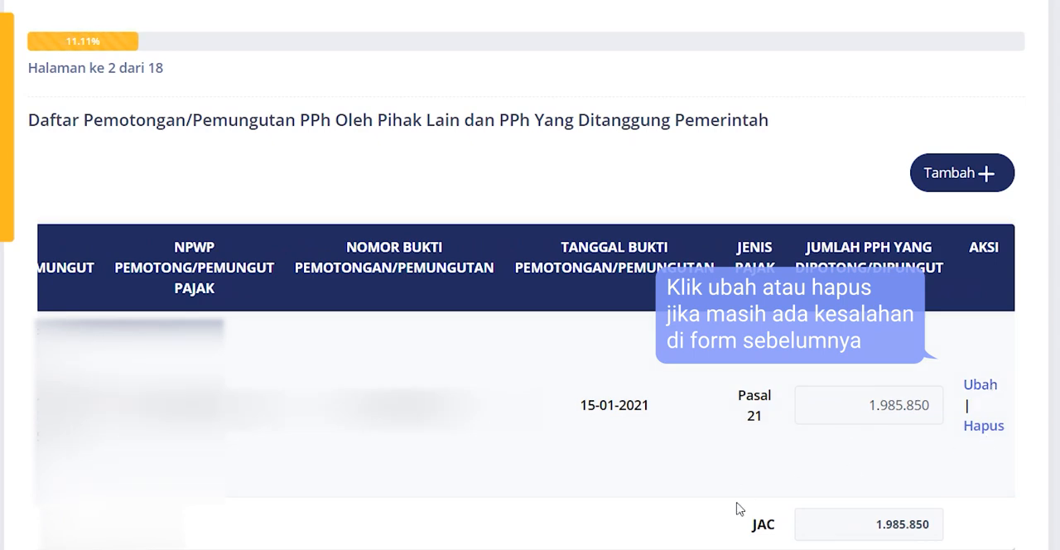
scroll(526, 389, left, 3)
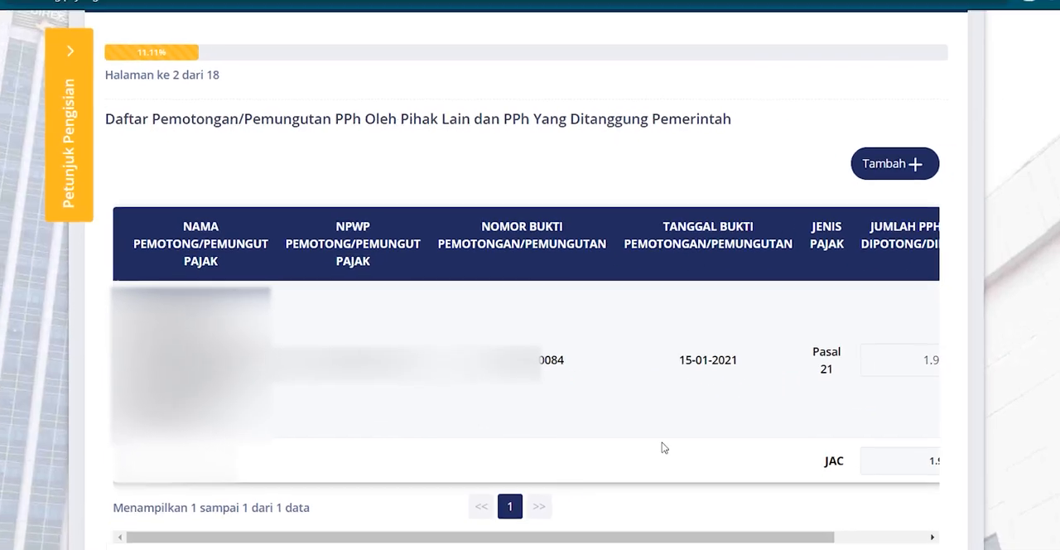
scroll(754, 440, down, 1)
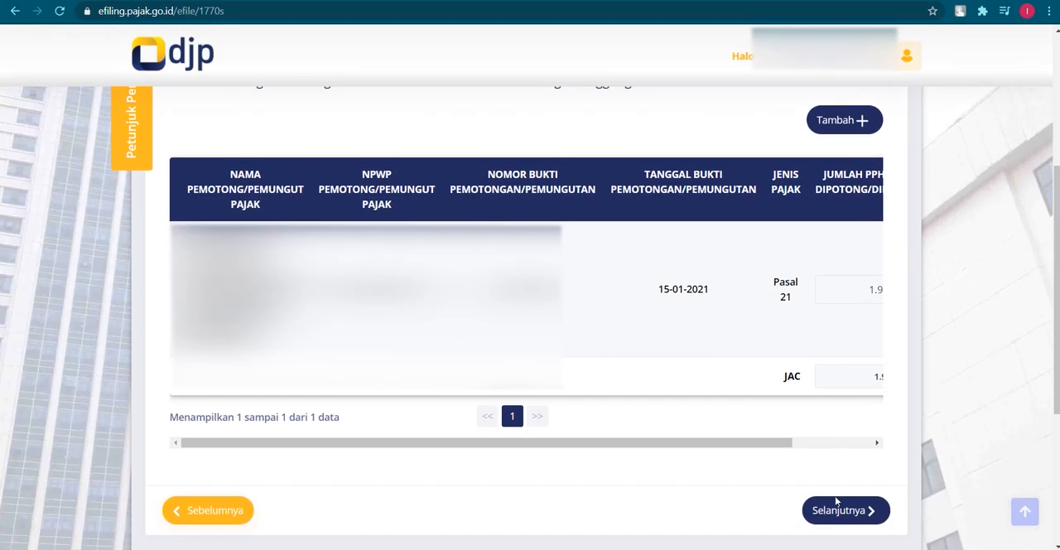
click(838, 512)
click(757, 366)
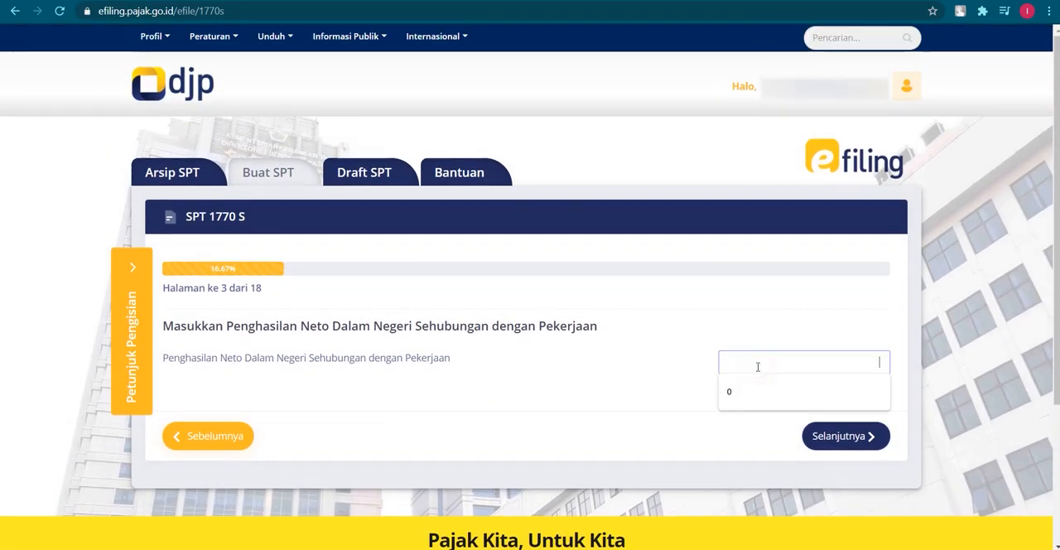
text(93.)
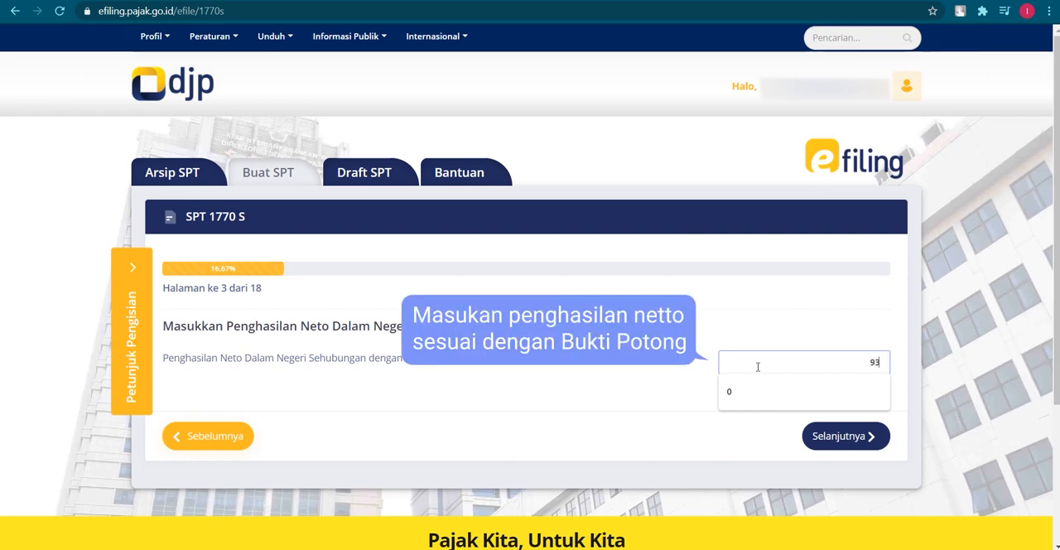
text(716.649)
click(643, 432)
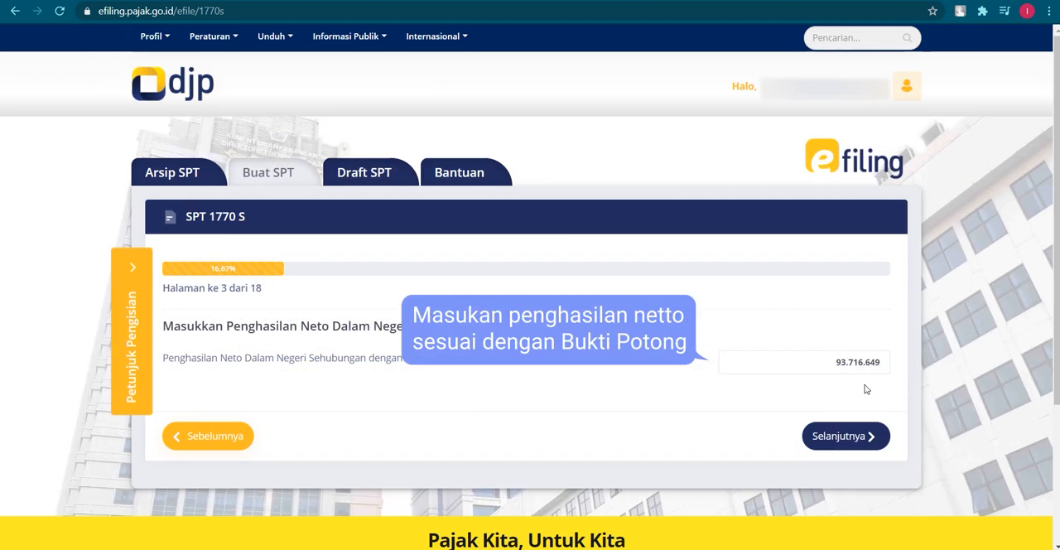
click(843, 436)
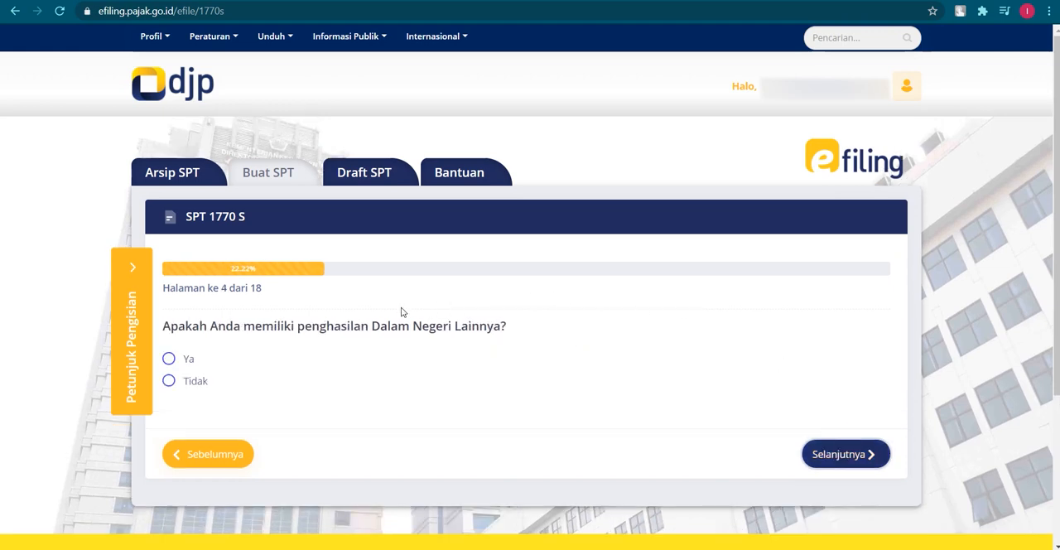
Answer "Tidak" for other domestic, foreign, non-taxable and final-taxed income on pages 4 to 7, and continue to the asset list
click(197, 383)
click(838, 454)
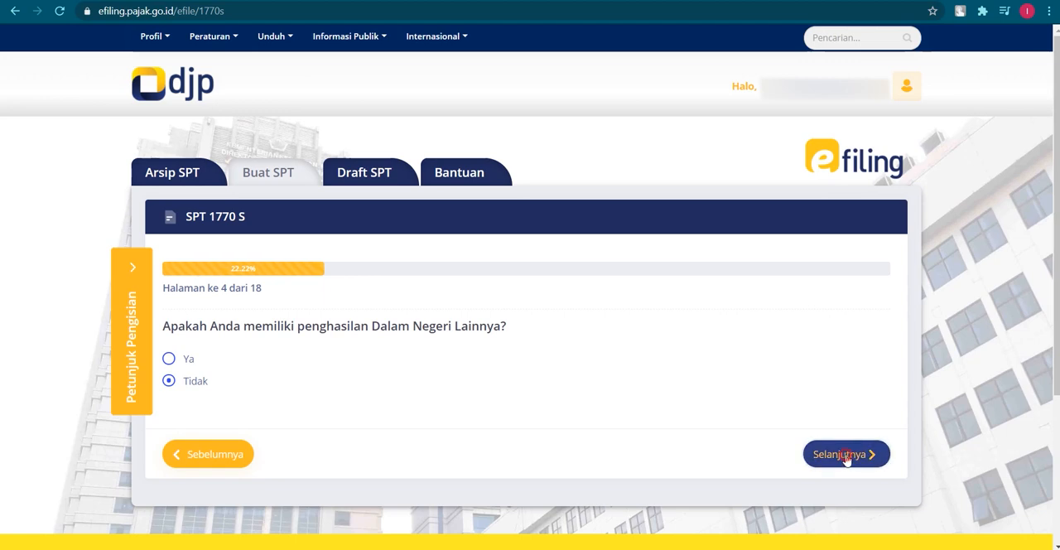
click(190, 379)
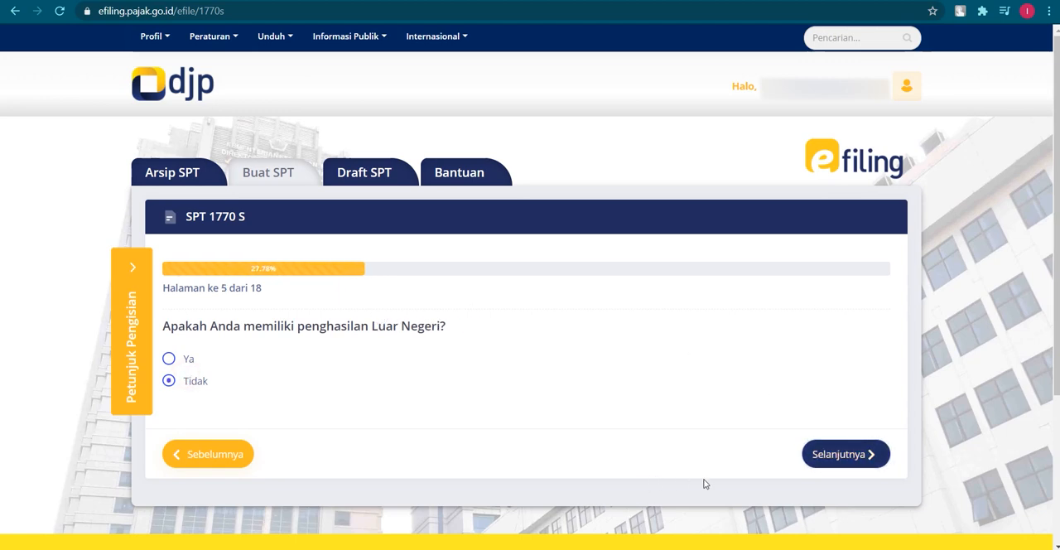
click(858, 464)
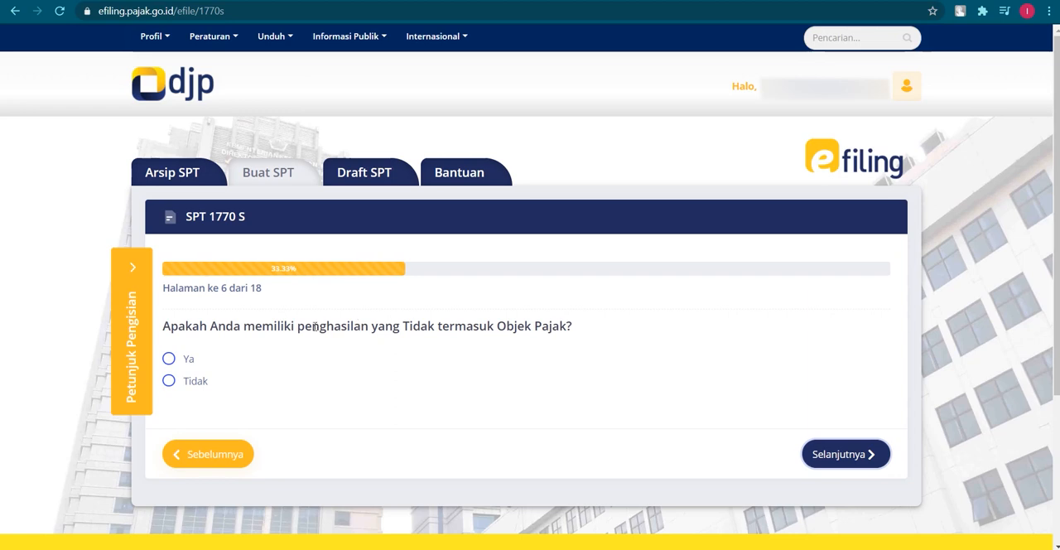
click(193, 381)
click(865, 460)
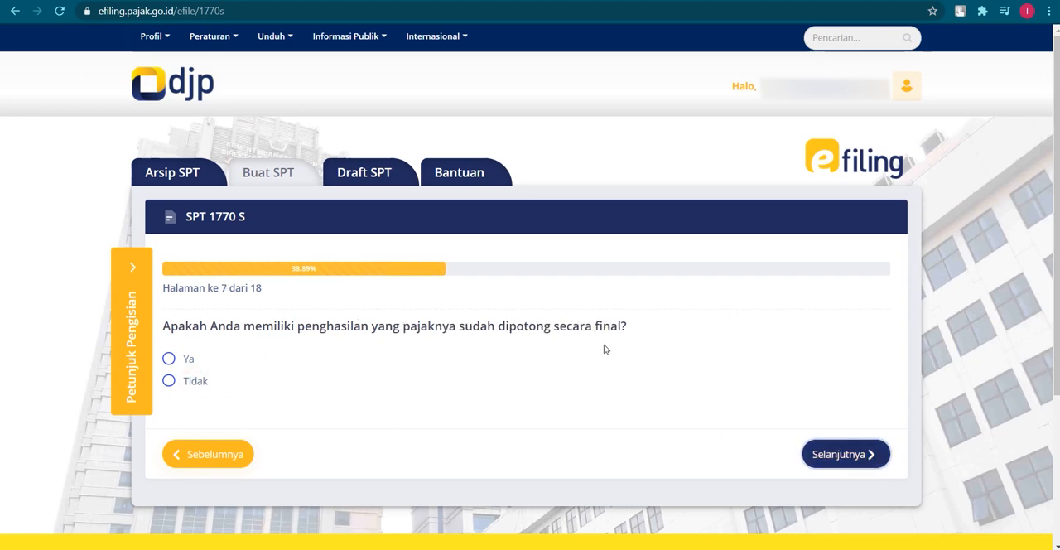
click(204, 381)
click(813, 458)
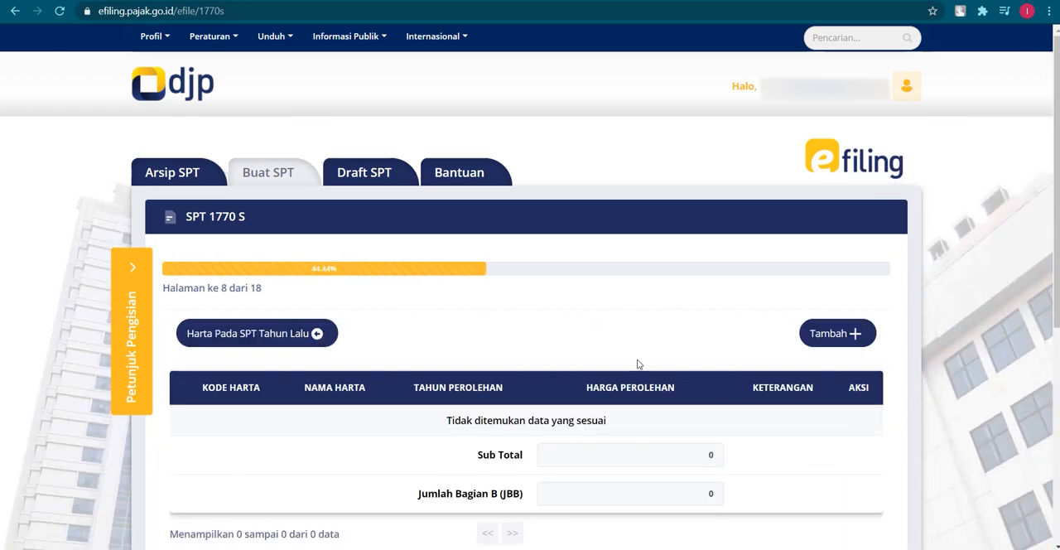
Load the assets from last year's SPT into the asset list and continue to the debt question
scroll(635, 357, down, 1)
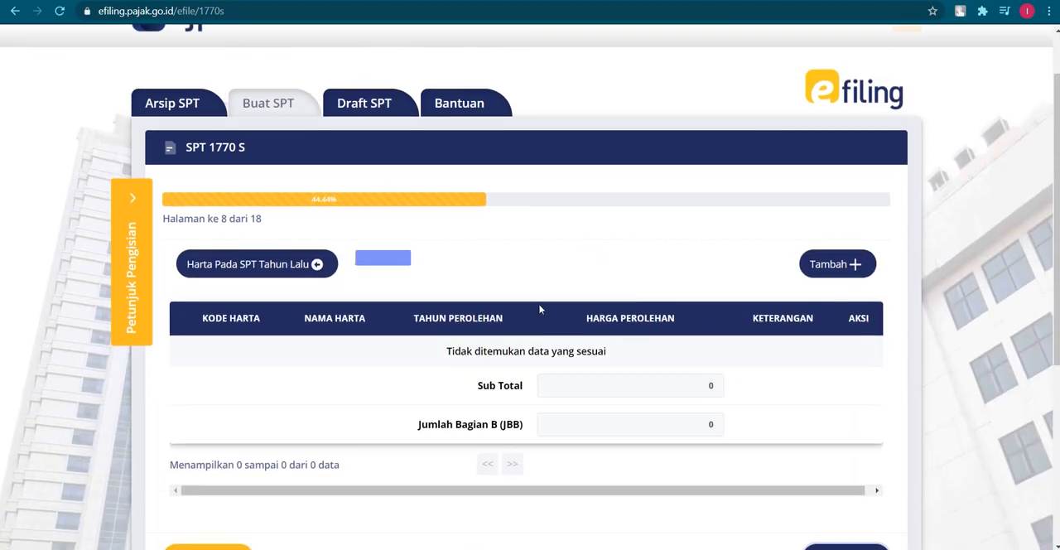
click(295, 265)
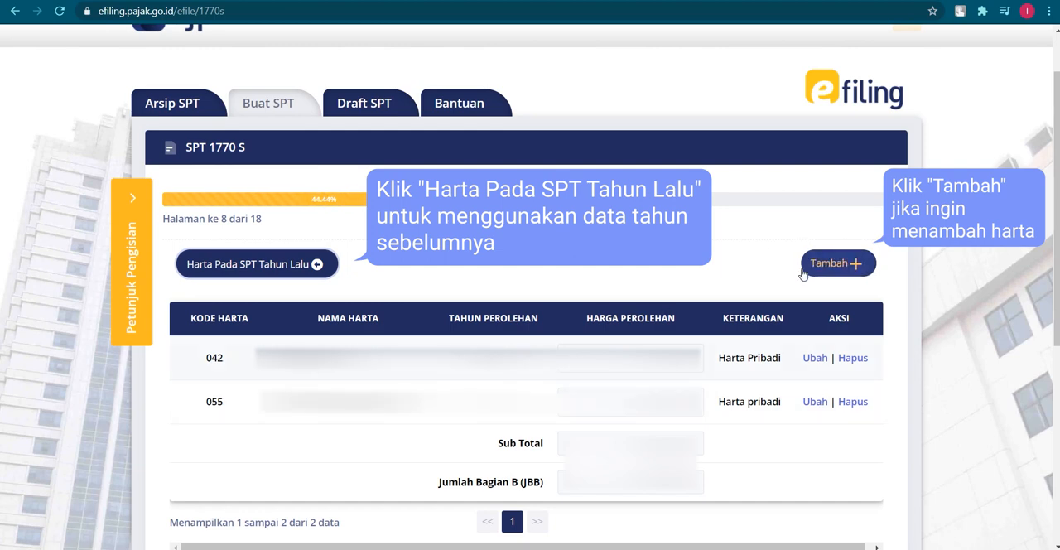
scroll(683, 221, down, 2)
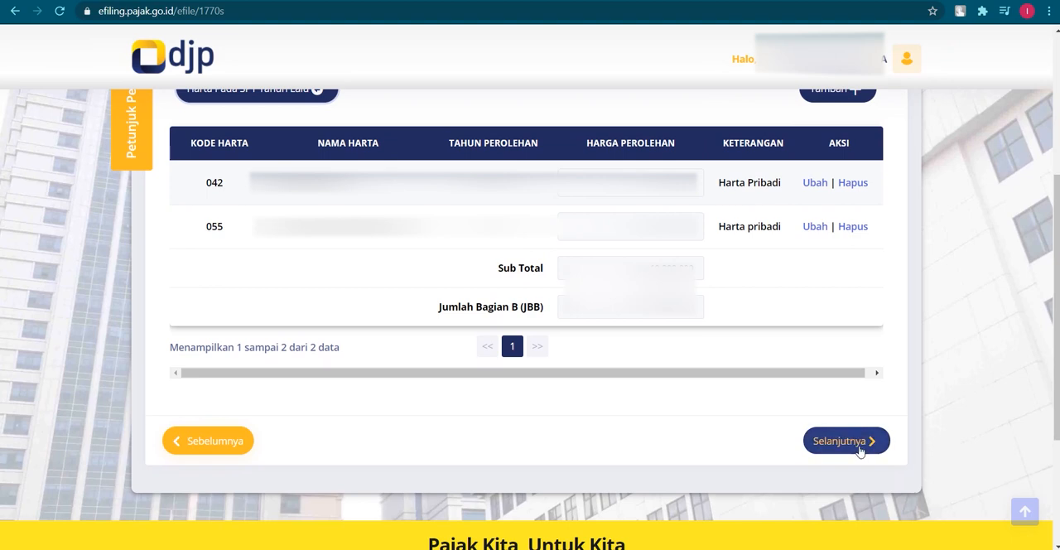
click(859, 449)
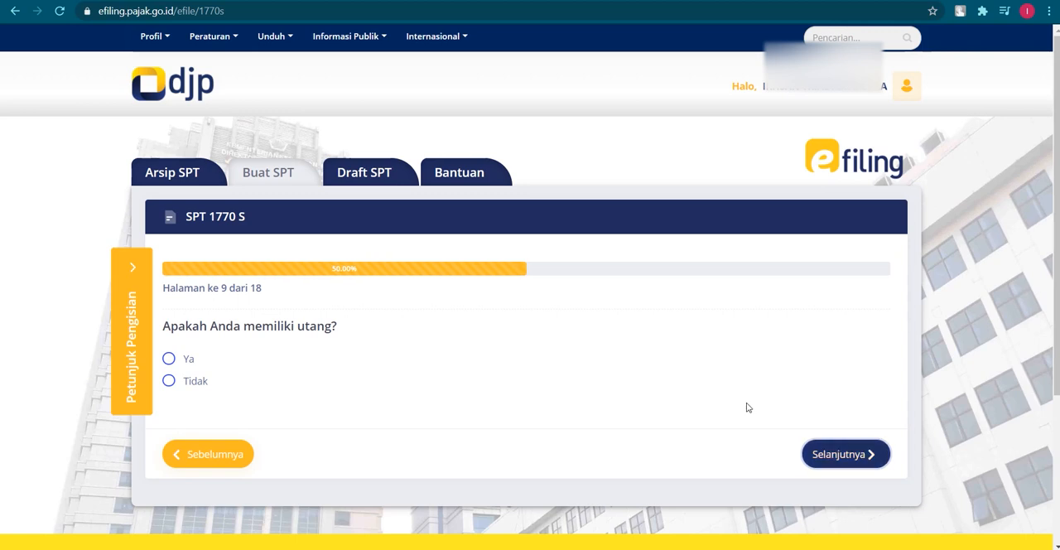
Answer "Tidak" to having debts on page 9 and proceed to the dependants question
click(185, 362)
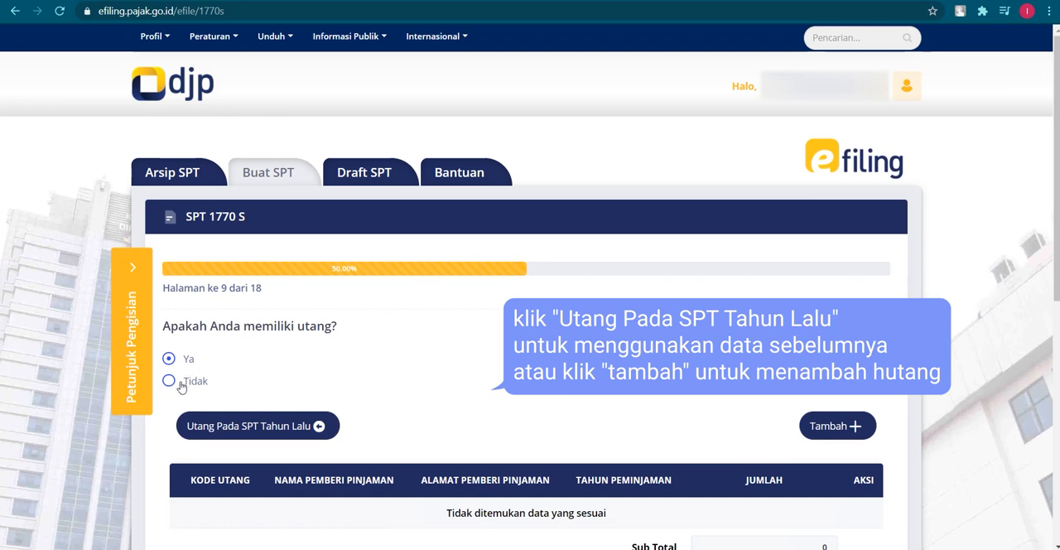
click(168, 381)
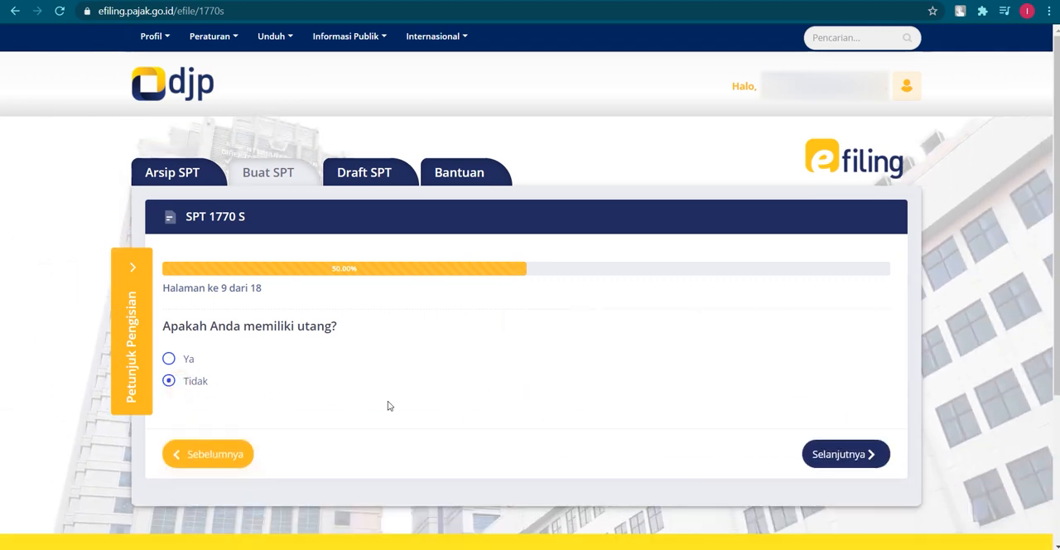
click(848, 463)
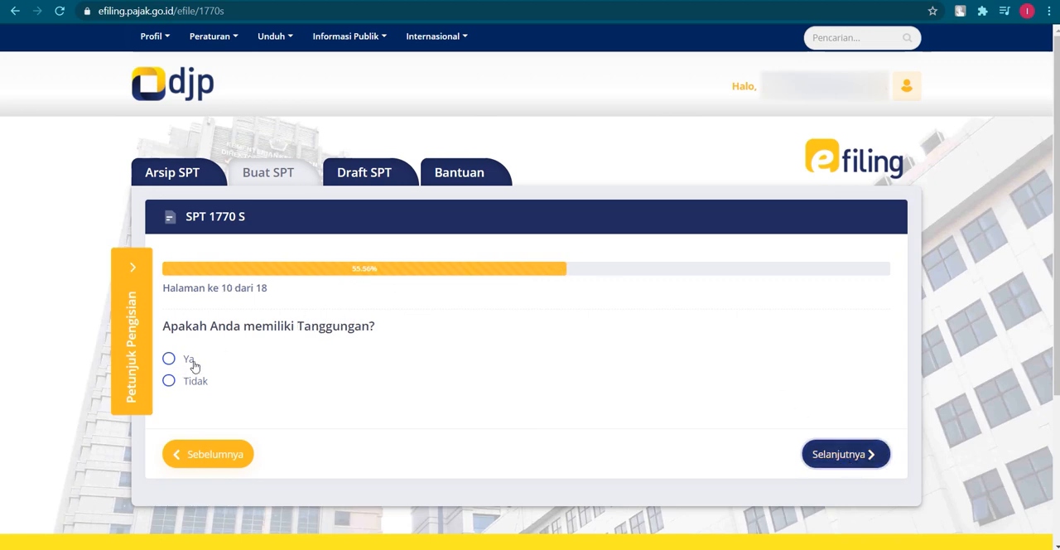
click(192, 361)
scroll(493, 411, down, 1)
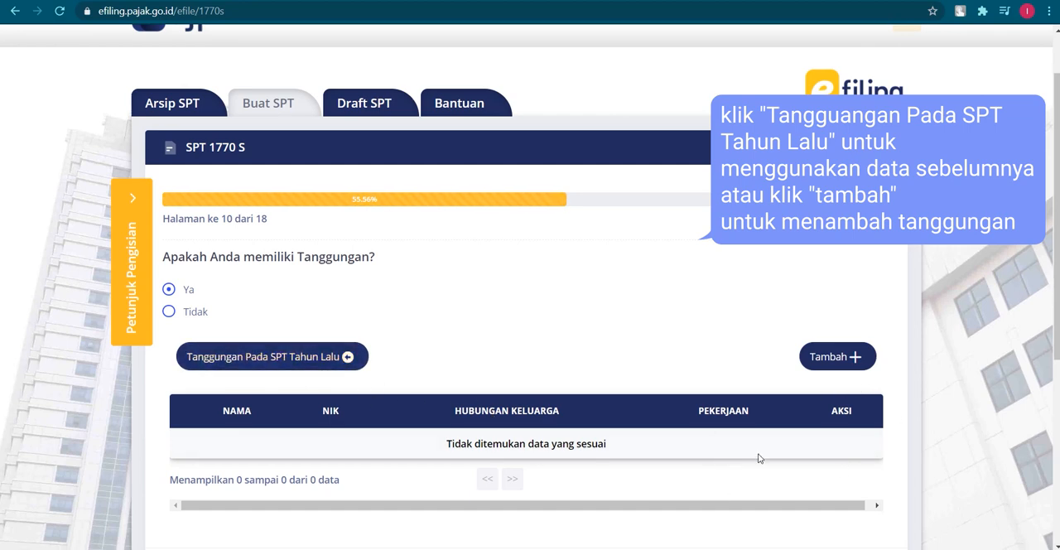
click(846, 358)
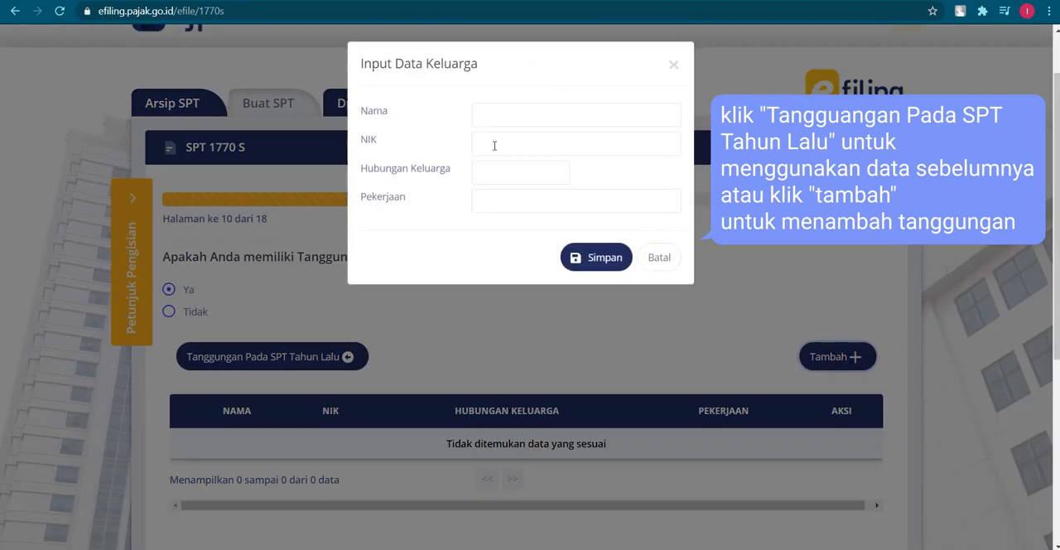
click(673, 64)
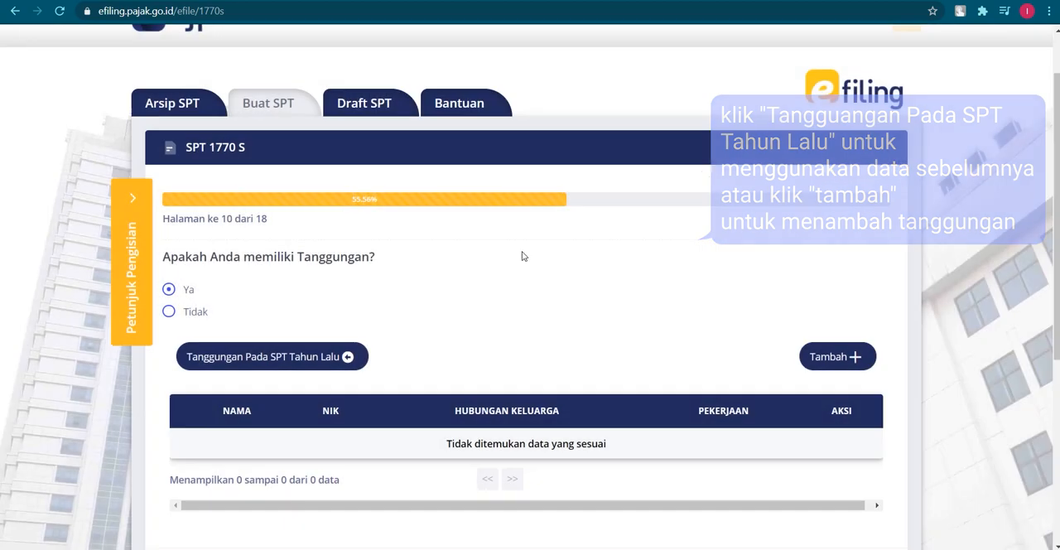
Answer "Tidak" to having dependants and to paying zakat or obligatory religious donations, and proceed to page 12
click(185, 313)
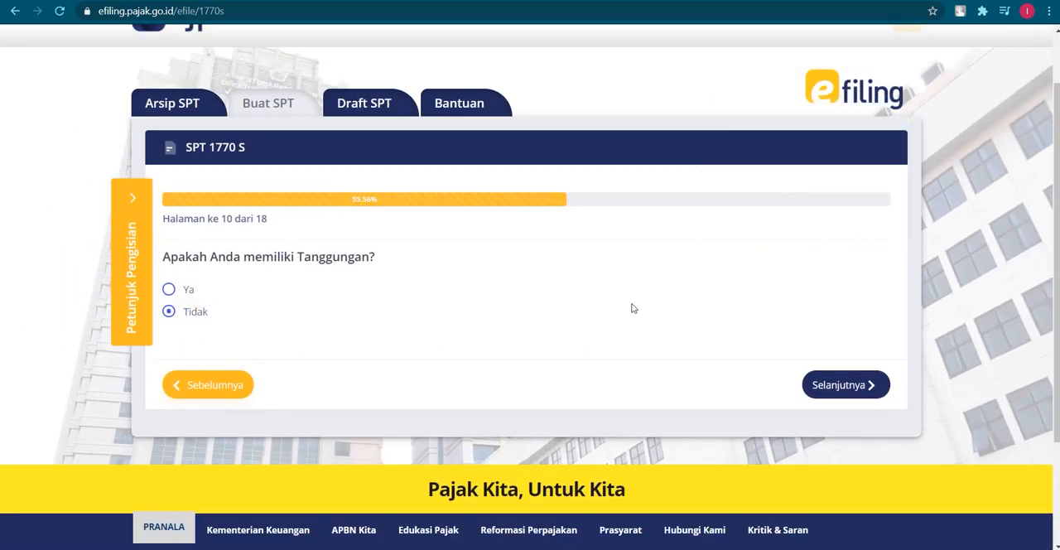
click(832, 387)
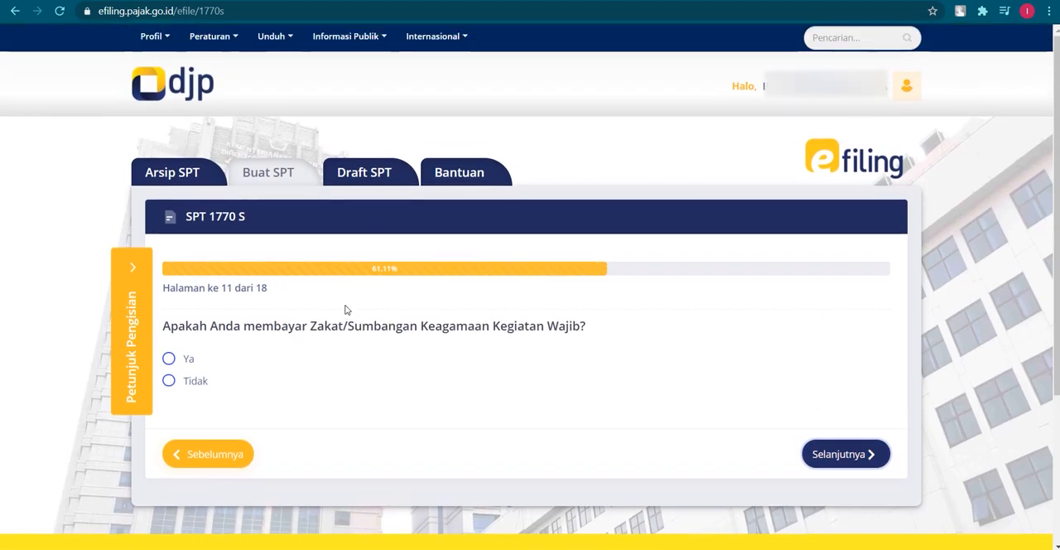
click(197, 387)
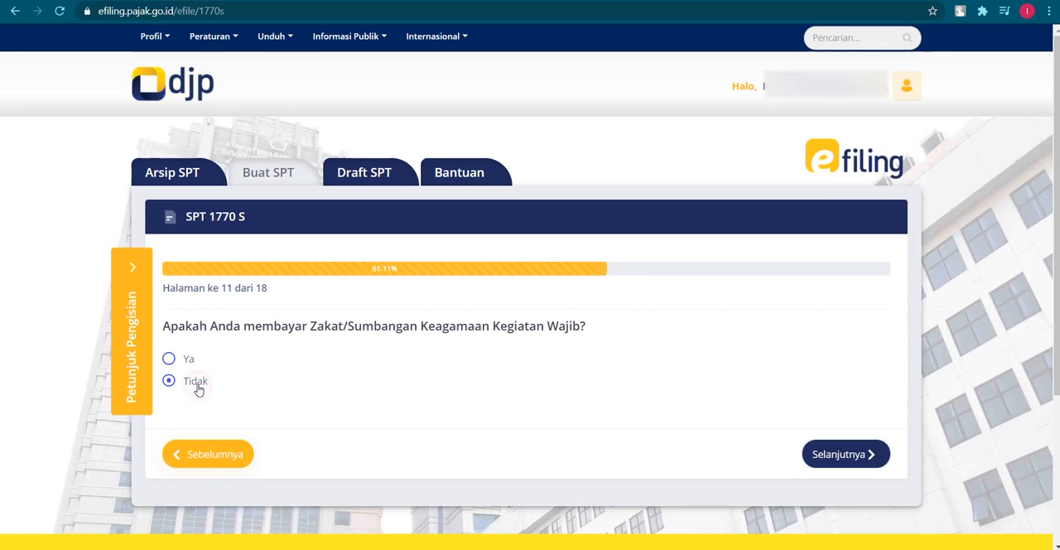
click(855, 458)
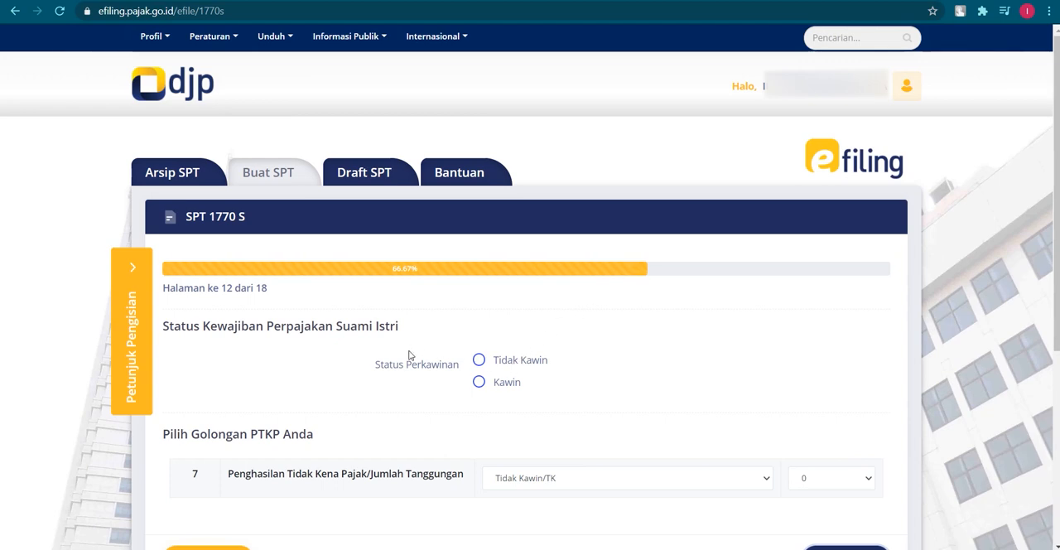
click(496, 385)
scroll(494, 387, down, 2)
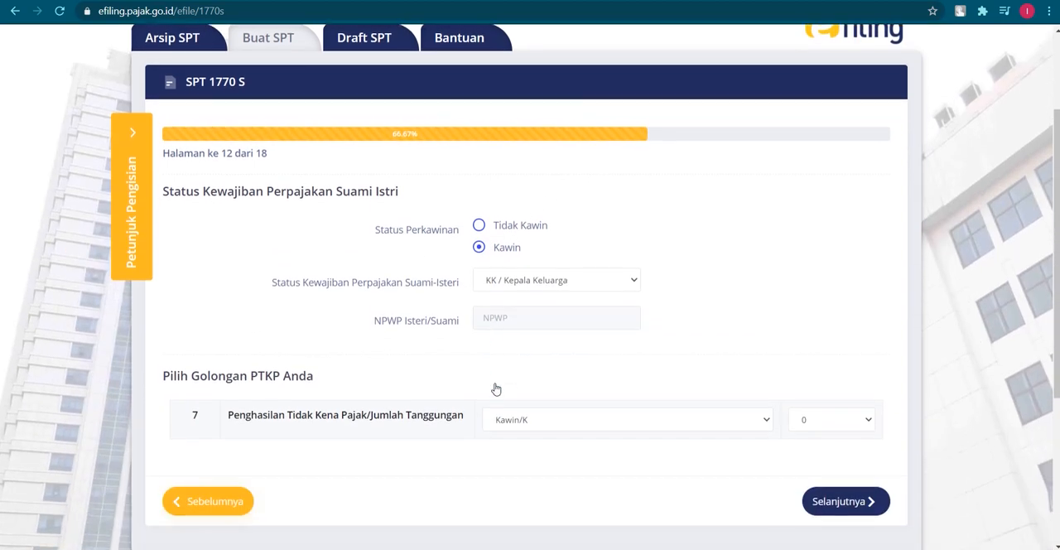
click(559, 273)
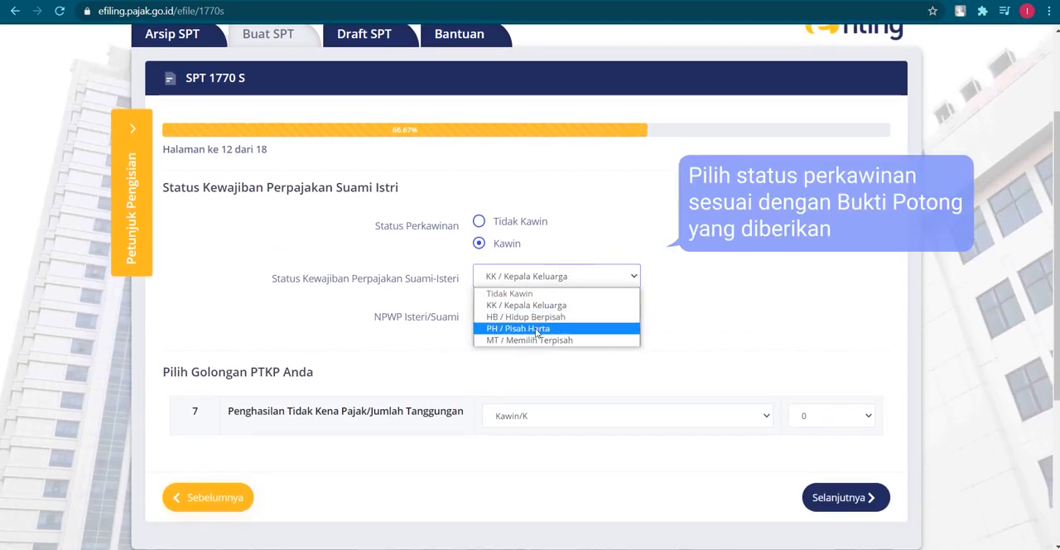
click(711, 305)
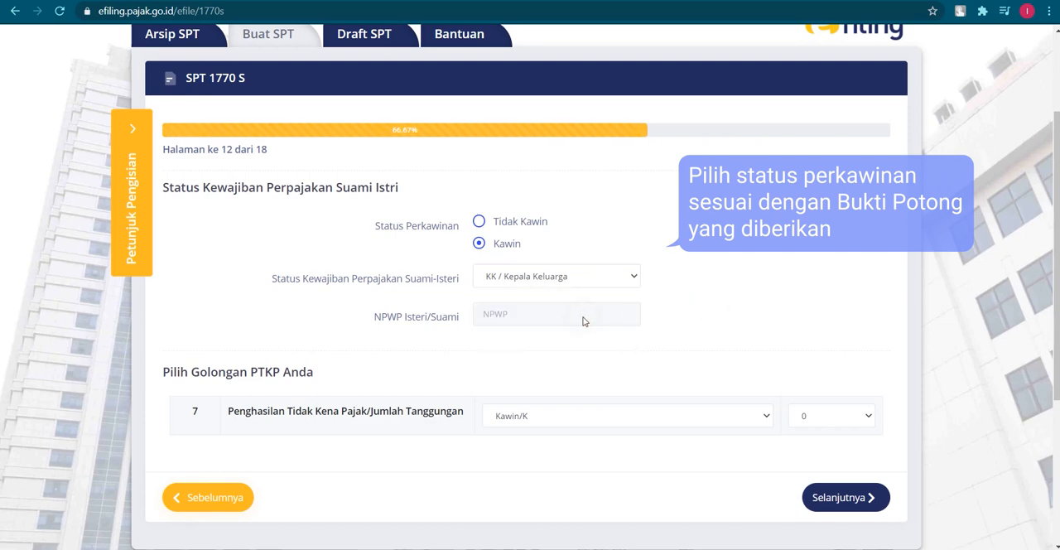
click(659, 420)
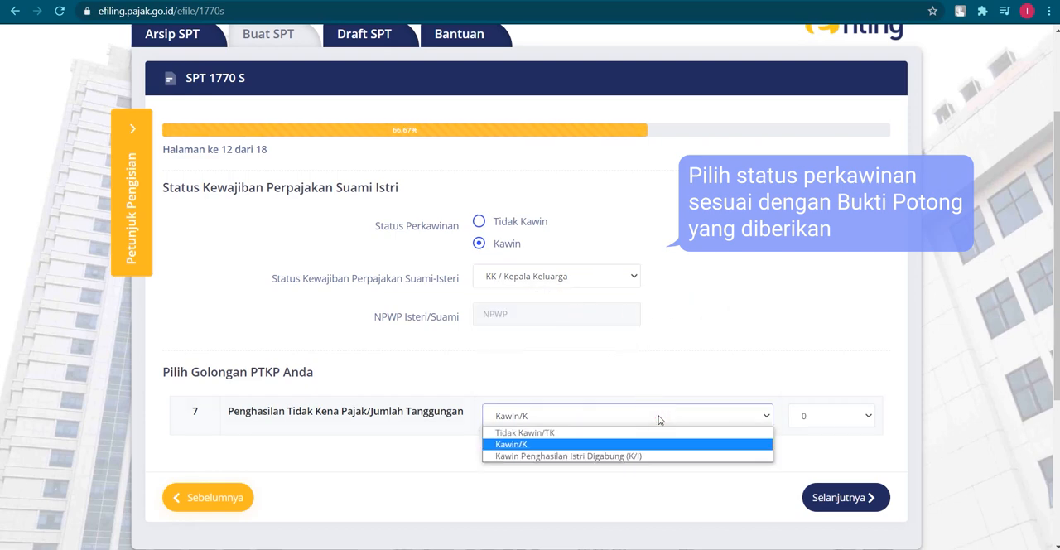
click(659, 420)
Set the marital status to "Tidak Kawin", and answer "Tidak" to the PPh Pasal 24 refund or reduction question on page 13
click(518, 230)
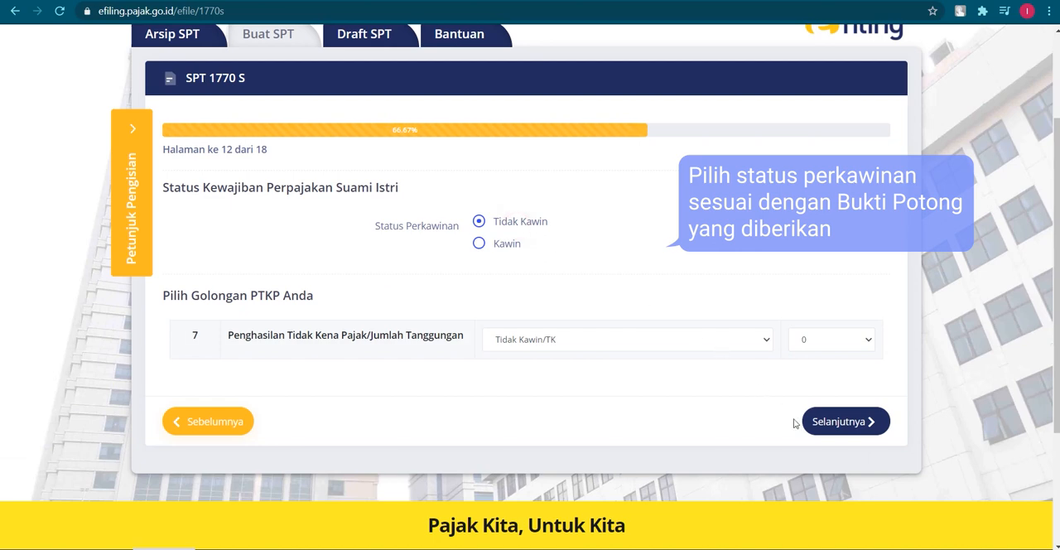
click(837, 438)
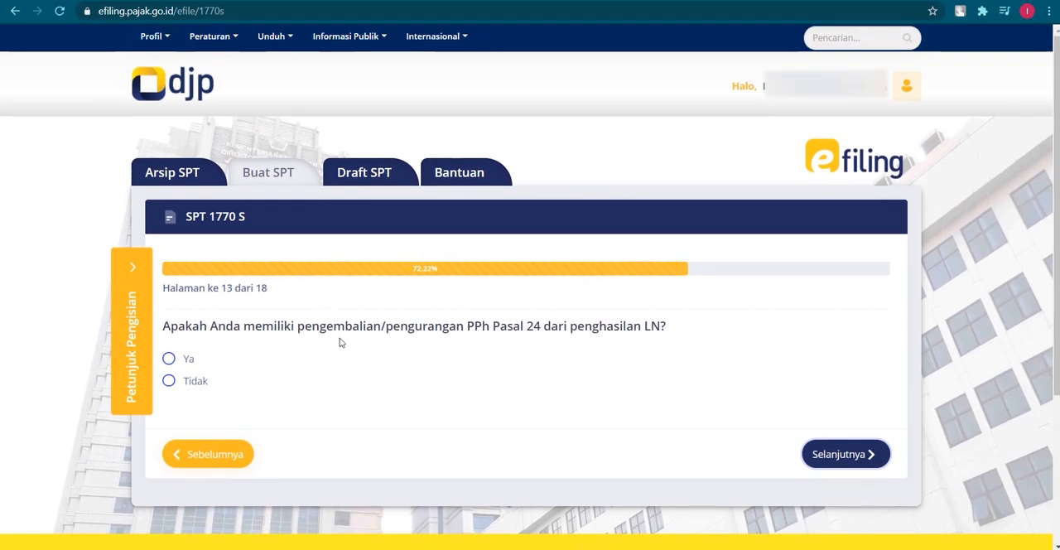
click(188, 382)
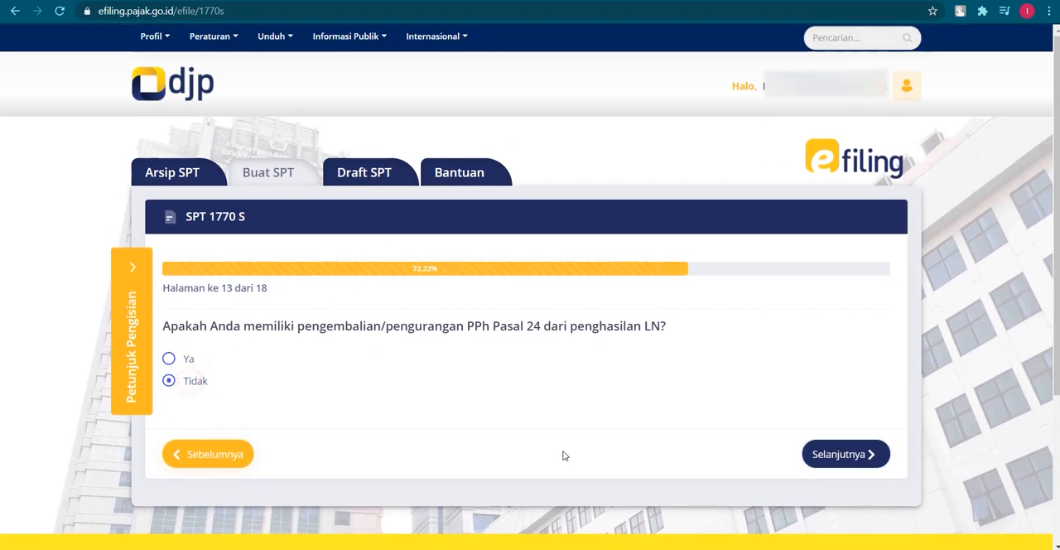
click(863, 462)
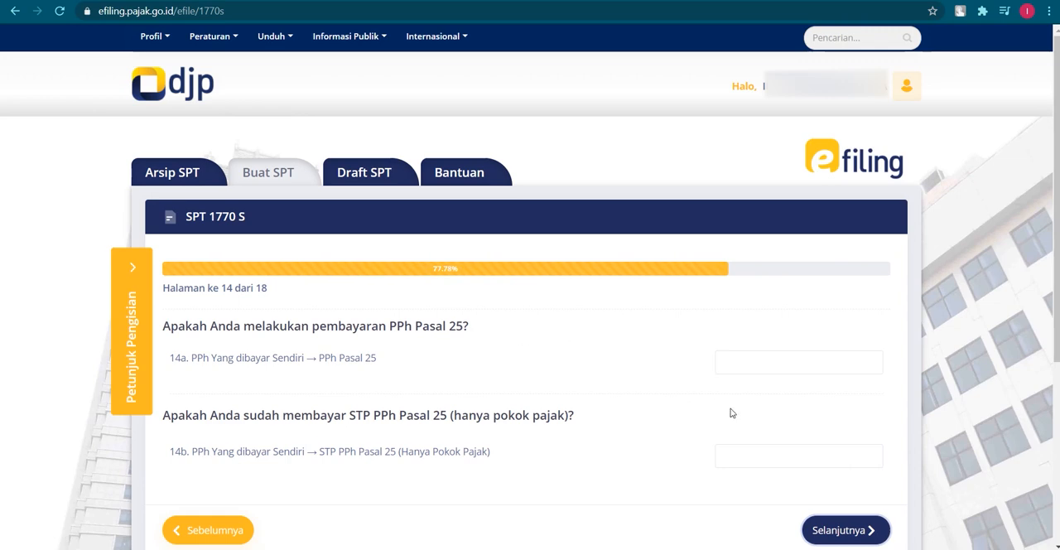
Leave both PPh Pasal 25 payment fields empty, review the income tax calculation on page 15, and proceed to page 16
scroll(737, 414, down, 1)
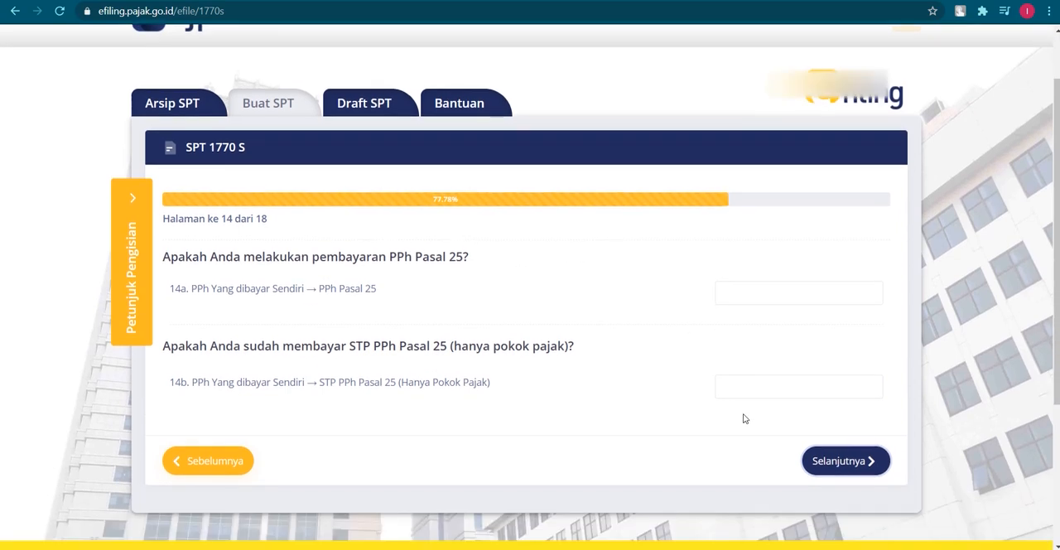
click(846, 460)
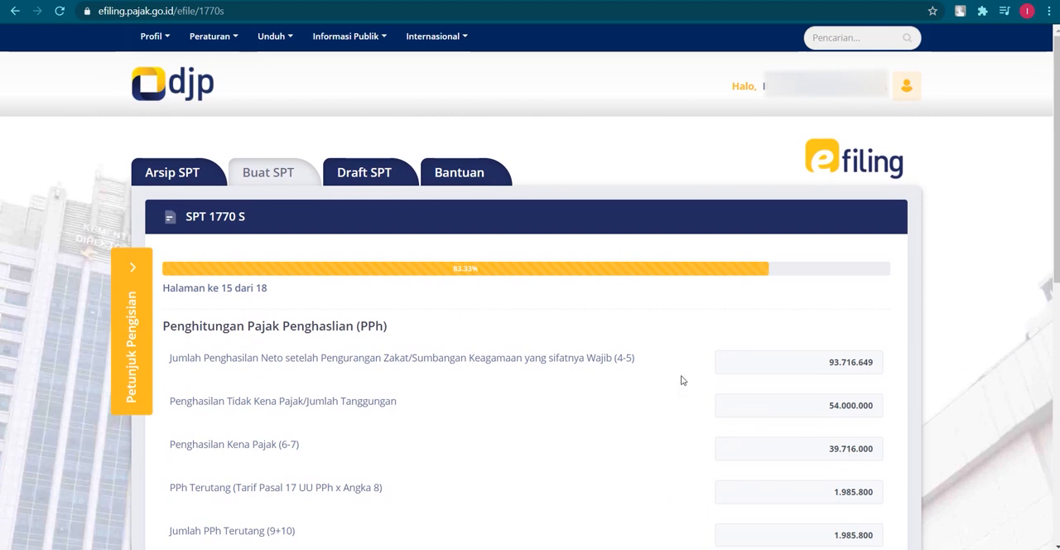
scroll(445, 352, down, 3)
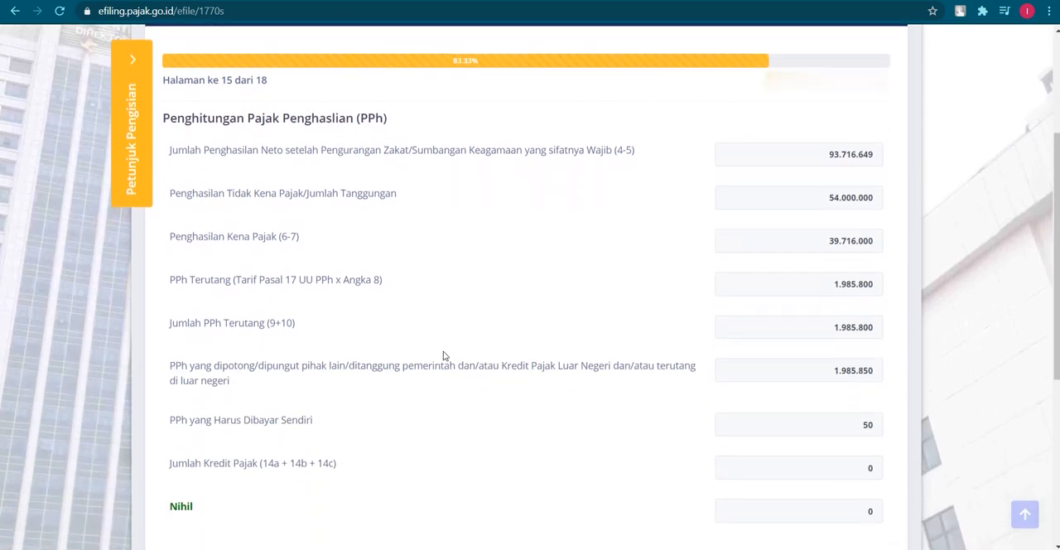
scroll(443, 355, down, 2)
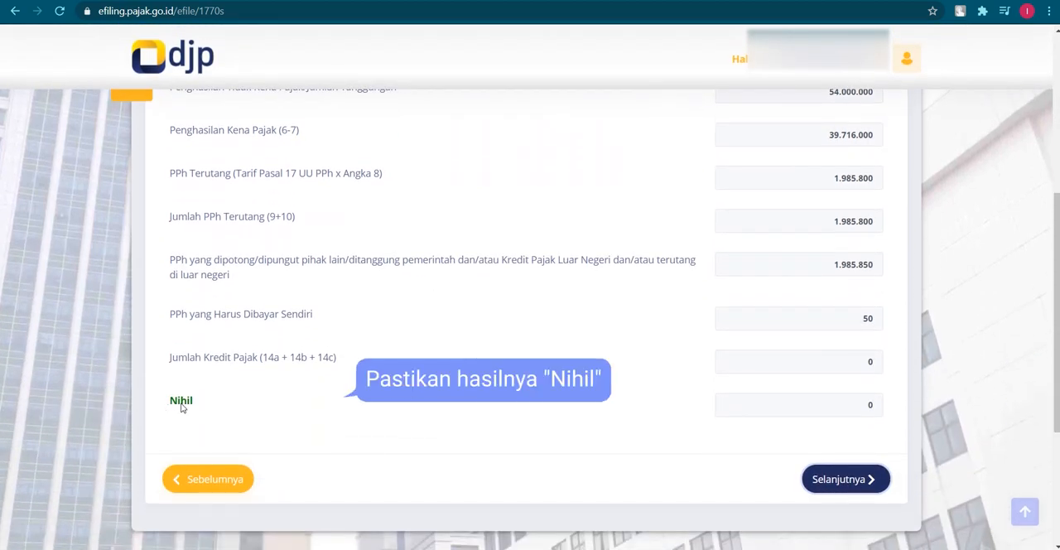
click(844, 480)
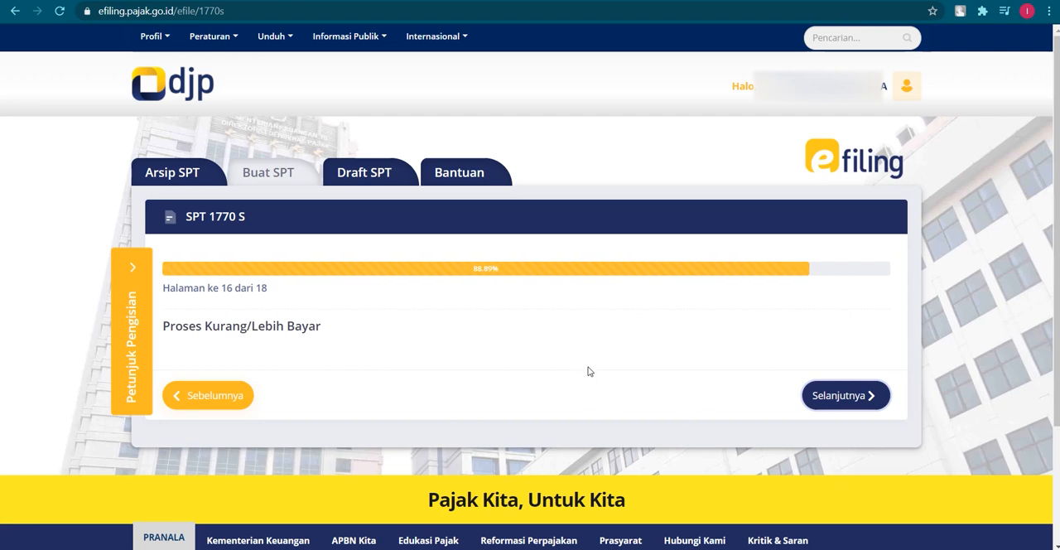
Continue past the Kurang/Lebih Bayar page, accept the declaration with "Setuju/Agree", and proceed to page 18
click(844, 399)
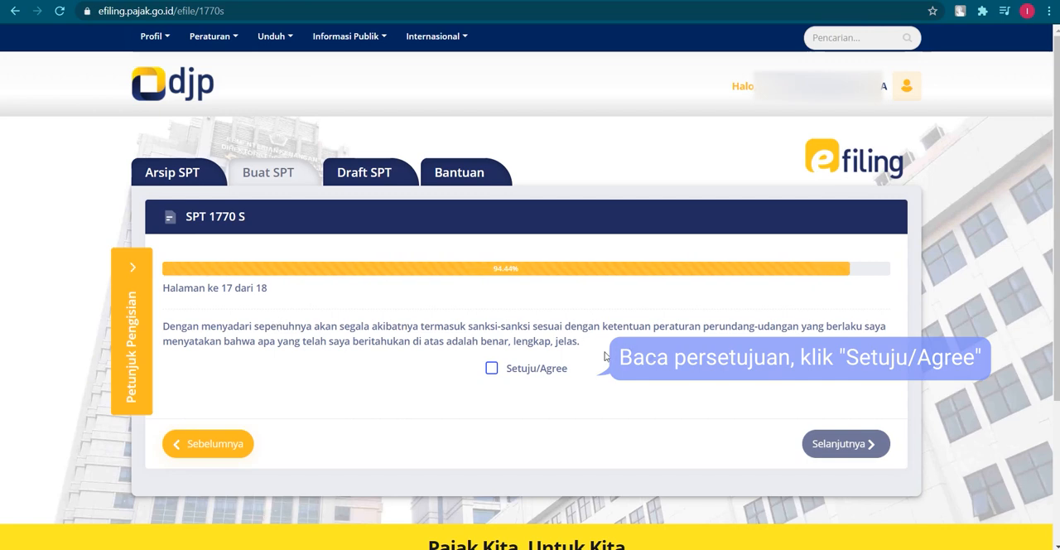
click(491, 368)
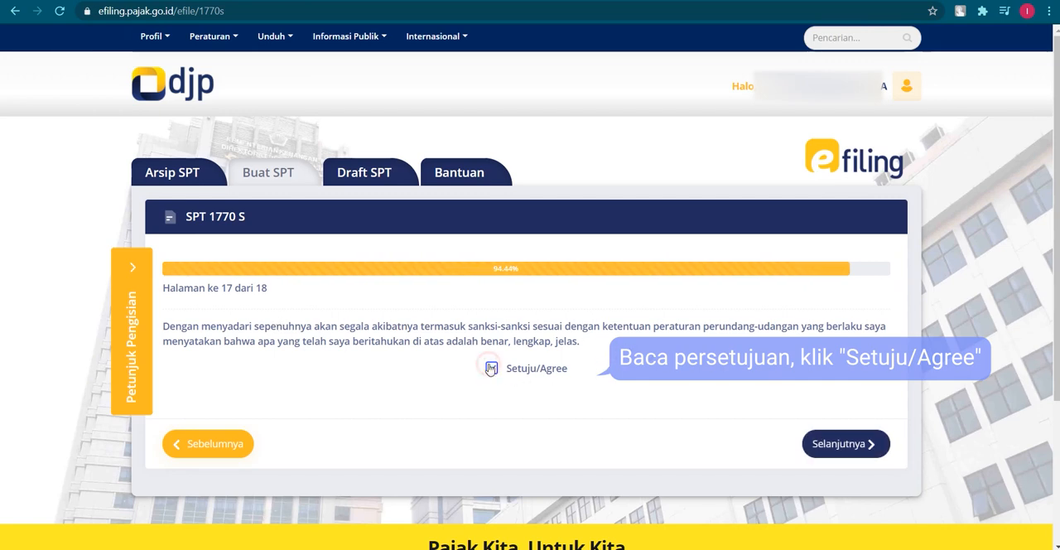
click(850, 445)
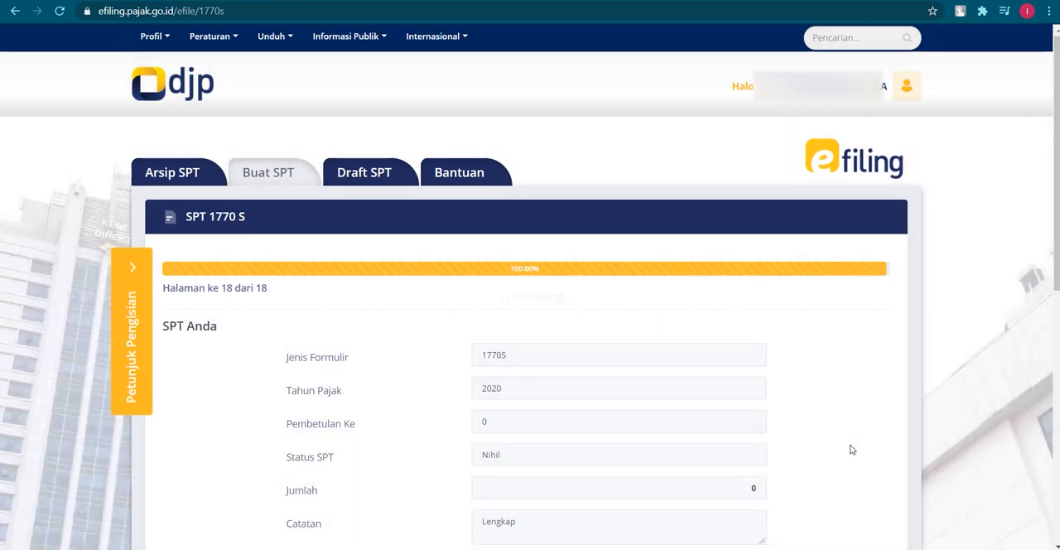
Request the verification code for submitting the SPT, choosing delivery to the registered e-mail address
scroll(854, 410, down, 2)
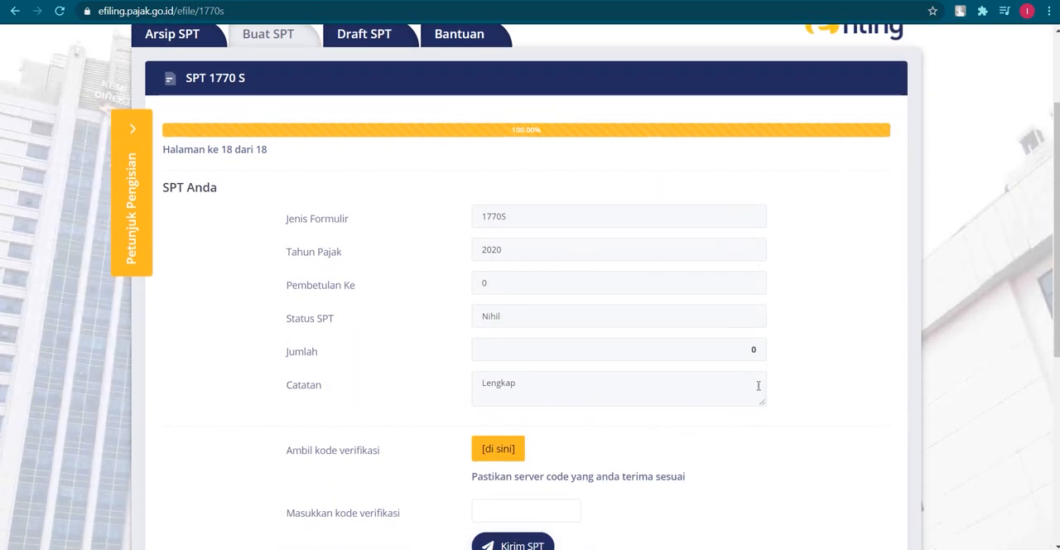
click(506, 452)
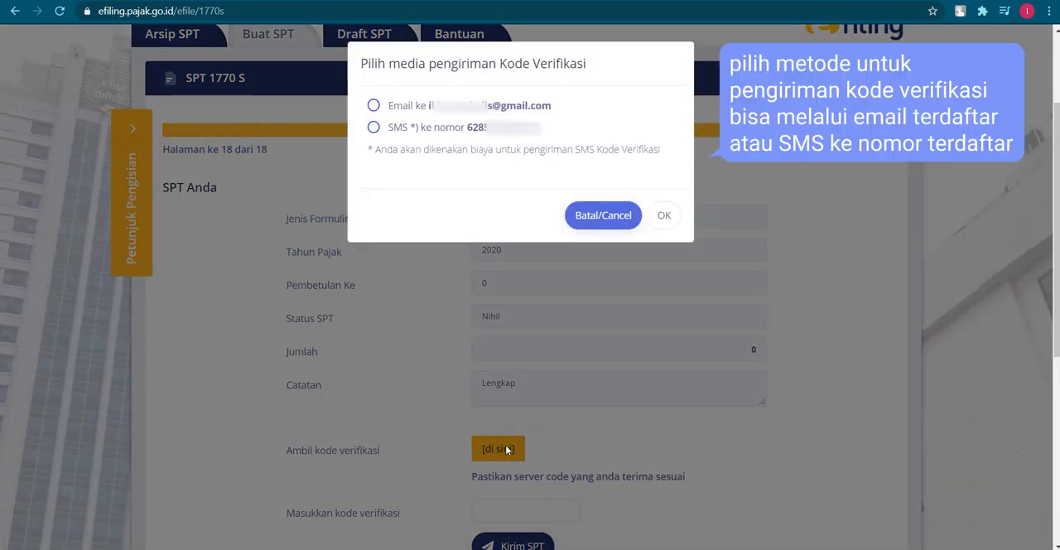
click(375, 106)
click(374, 128)
click(375, 106)
click(375, 128)
click(374, 106)
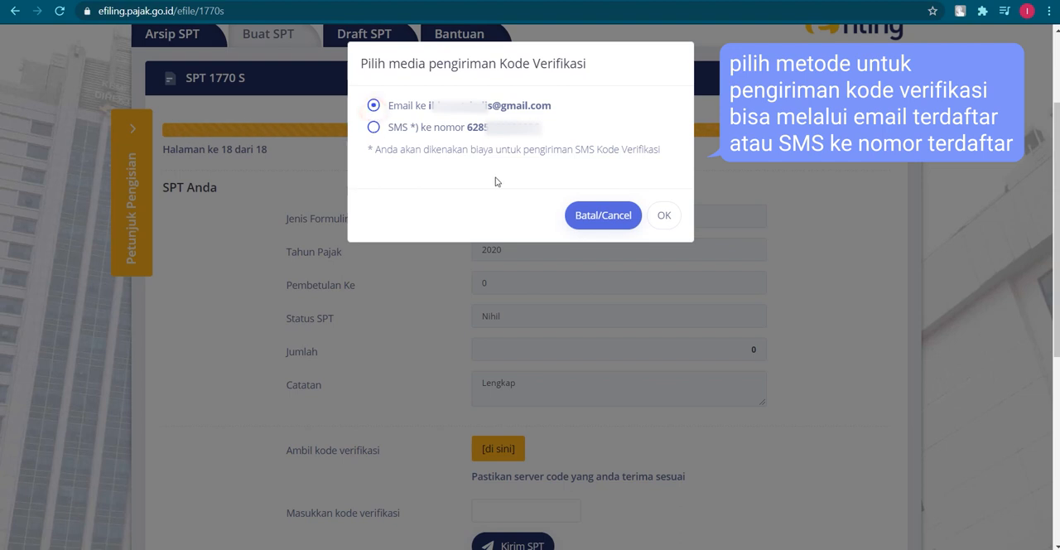
click(664, 217)
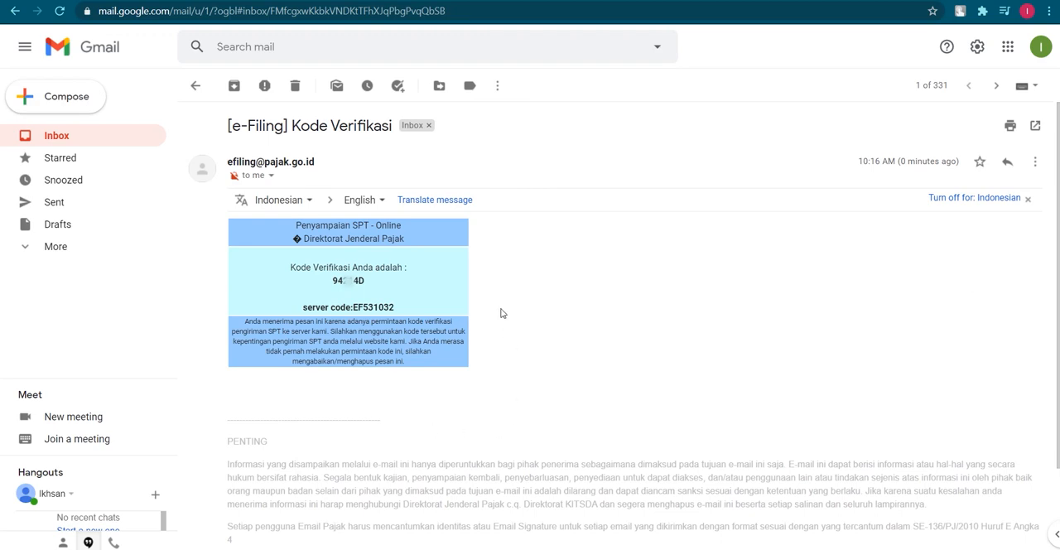
Compare the server code in the Gmail verification e-mail with the server code shown on page 18 of the e-Filing form
drag(353, 306, 407, 307)
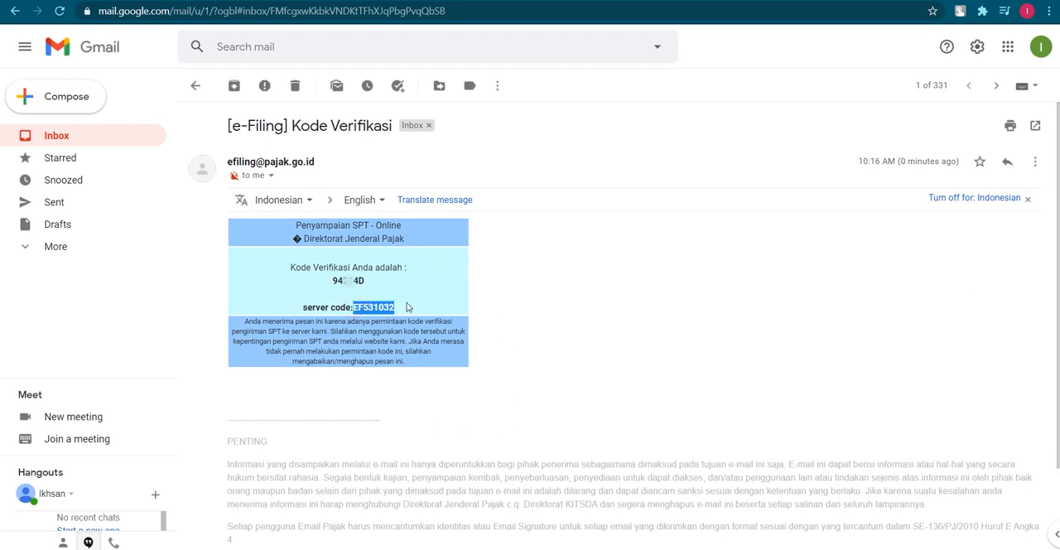
click(552, 297)
click(153, 1)
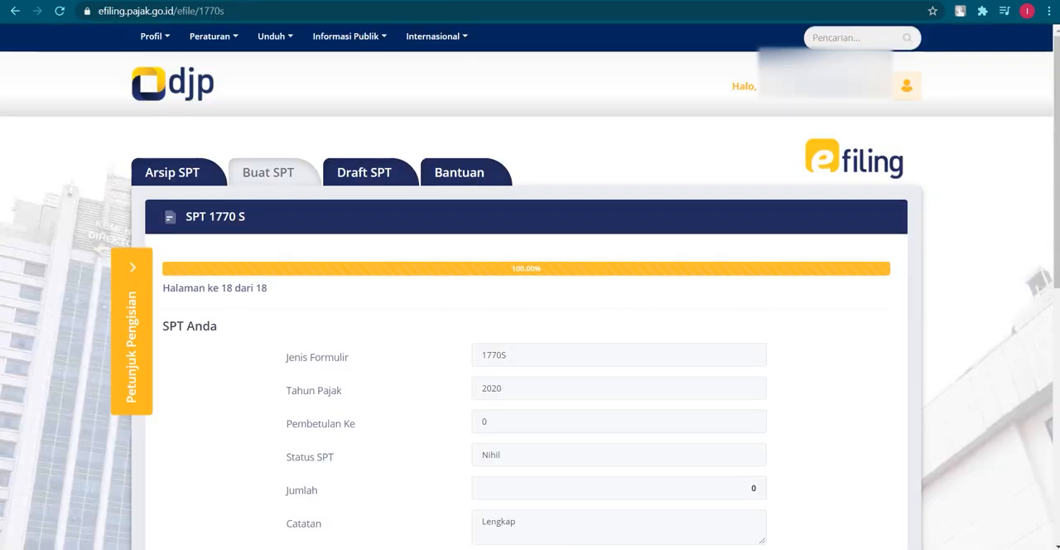
scroll(458, 348, down, 4)
drag(529, 354, 583, 354)
click(612, 393)
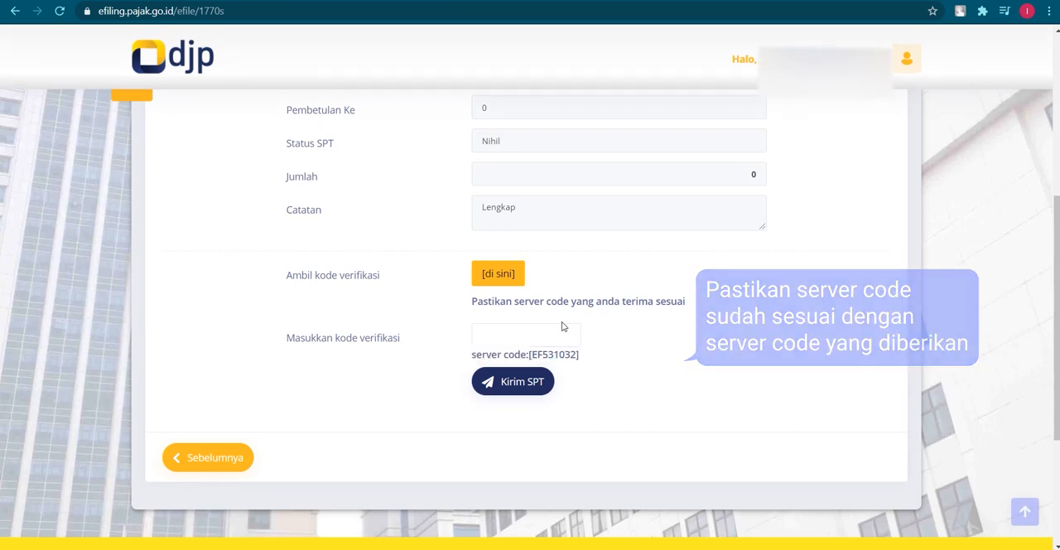
Copy the verification code from the Gmail message and paste it into the "Masukkan kode verifikasi" field in e-Filing
click(428, 1)
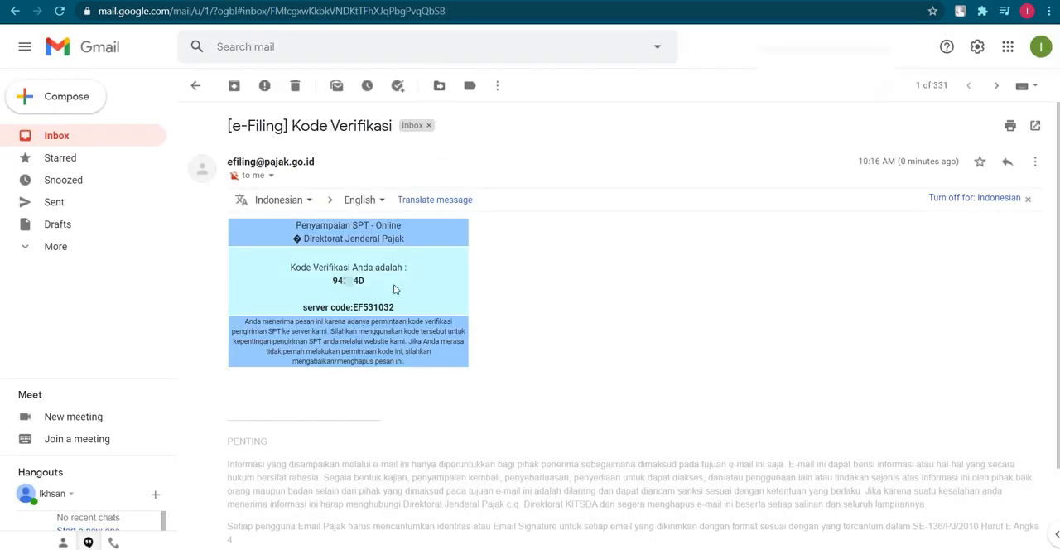
double_click(349, 281)
click(91, 0)
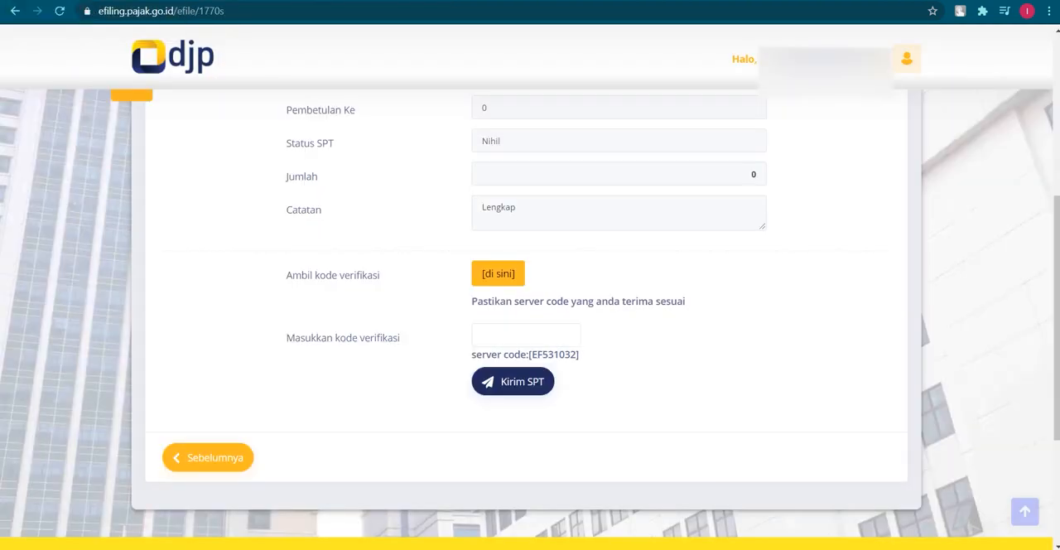
click(505, 331)
key(ctrl+v)
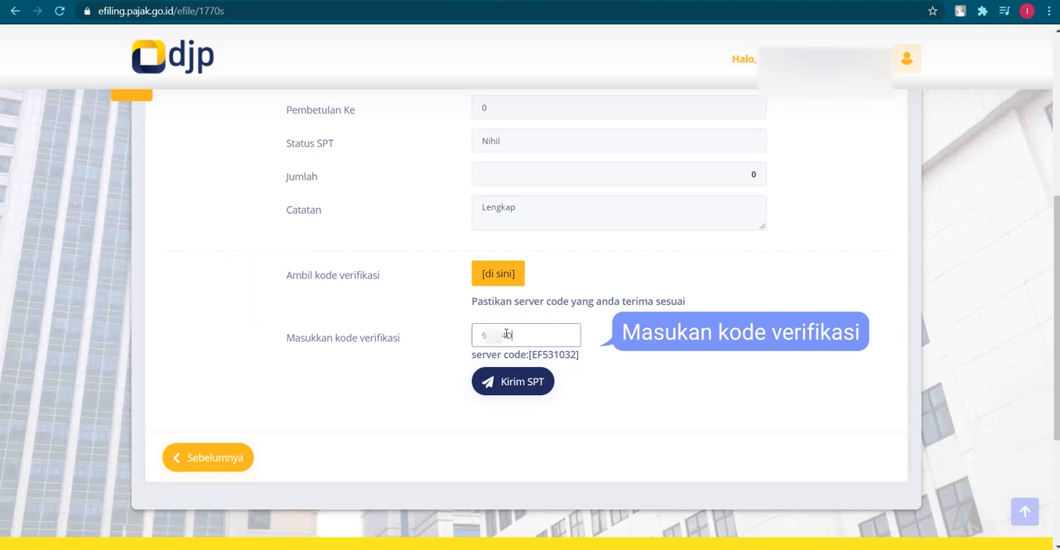
Submit the SPT 1770 S and rate the service as "Puas"
click(500, 382)
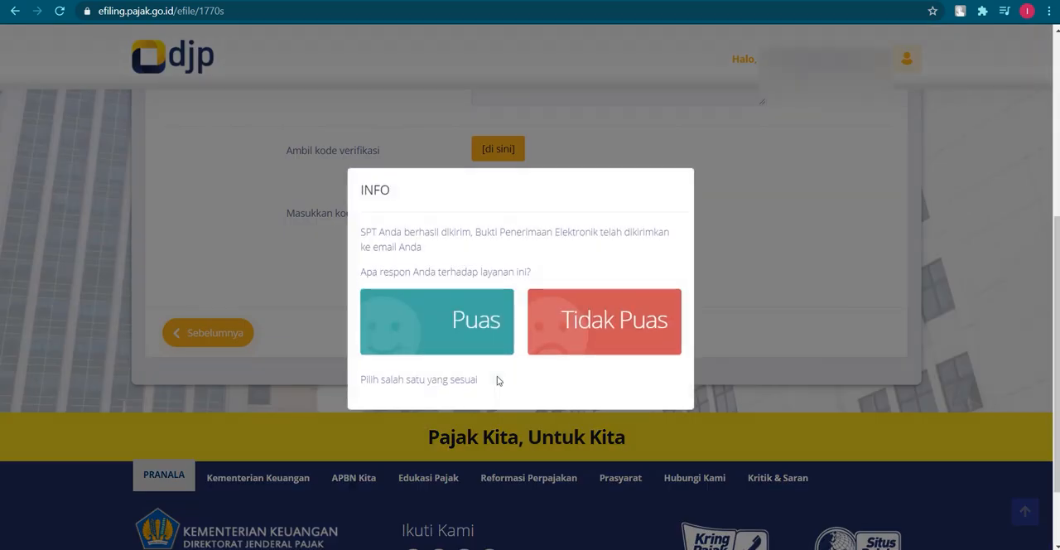
click(444, 328)
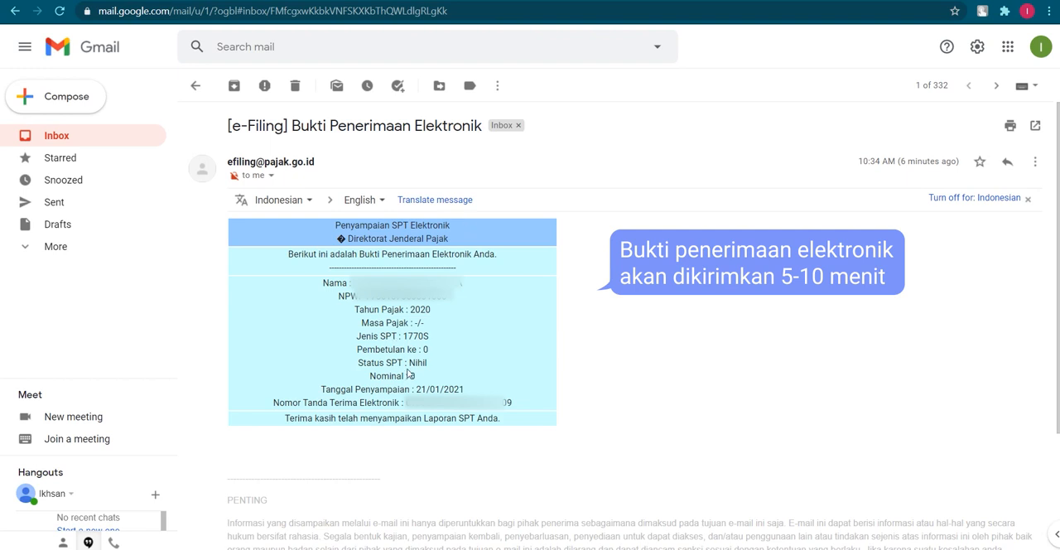
Check the SPT status in the "Bukti Penerimaan Elektronik" e-mail in Gmail
drag(408, 365, 430, 364)
click(596, 303)
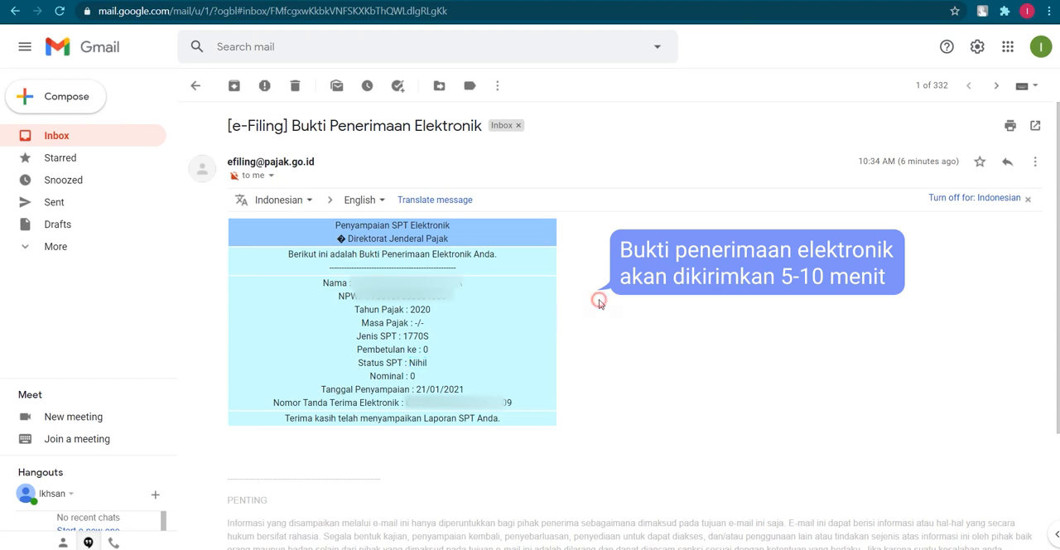